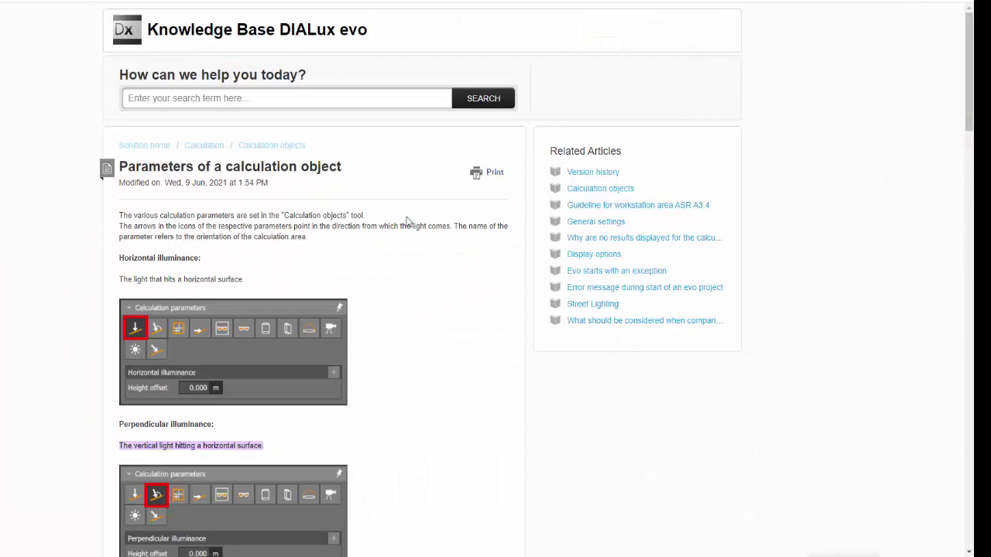
- Review the descriptions and icons of horizontal and perpendicular illuminance in the DIALux evo knowledge base article on calculation object parameters
scroll(403, 220, "down", 1)
scroll(401, 228, "down", 2)
scroll(400, 229, "up", 1)
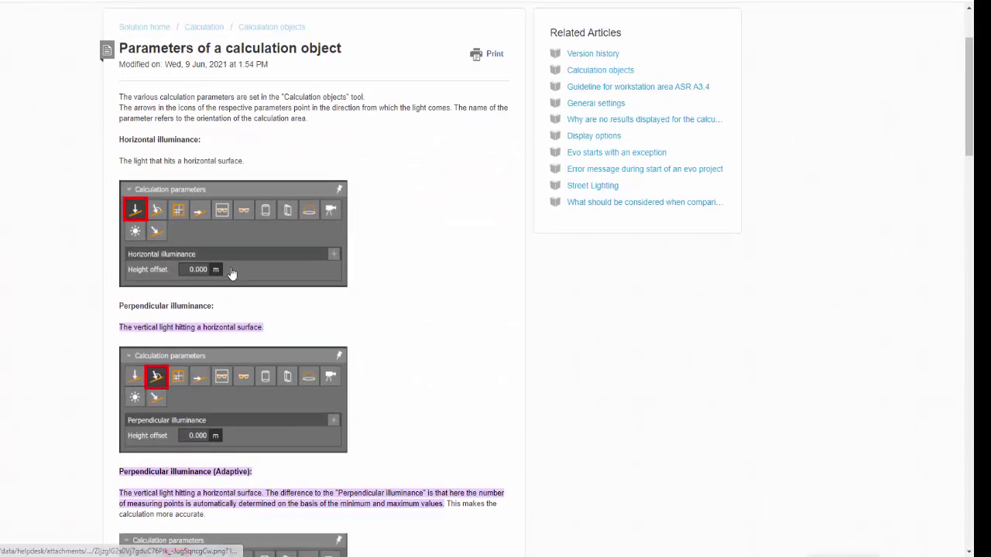
scroll(132, 296, "down", 3)
scroll(148, 188, "up", 3)
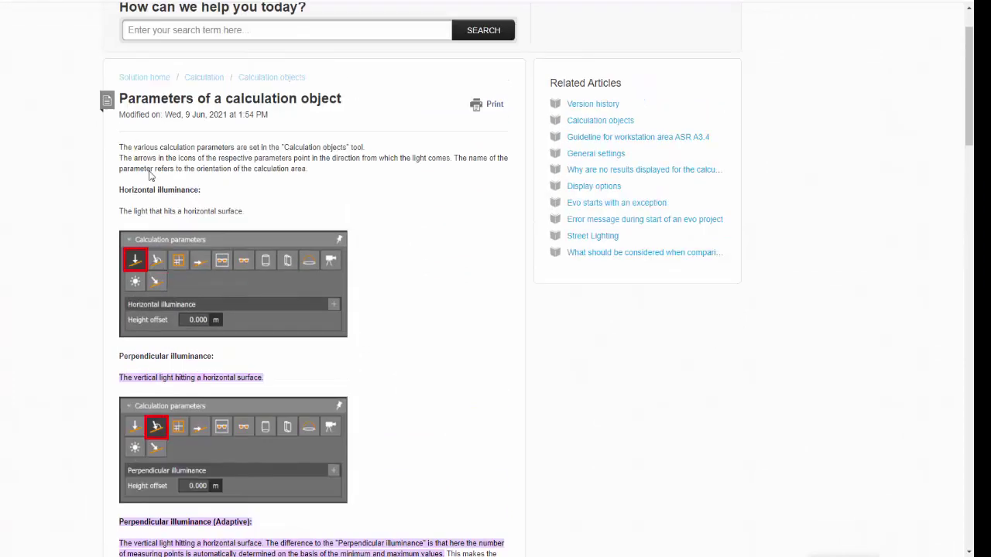
left_click_drag(203, 198, 109, 205)
left_click(119, 220)
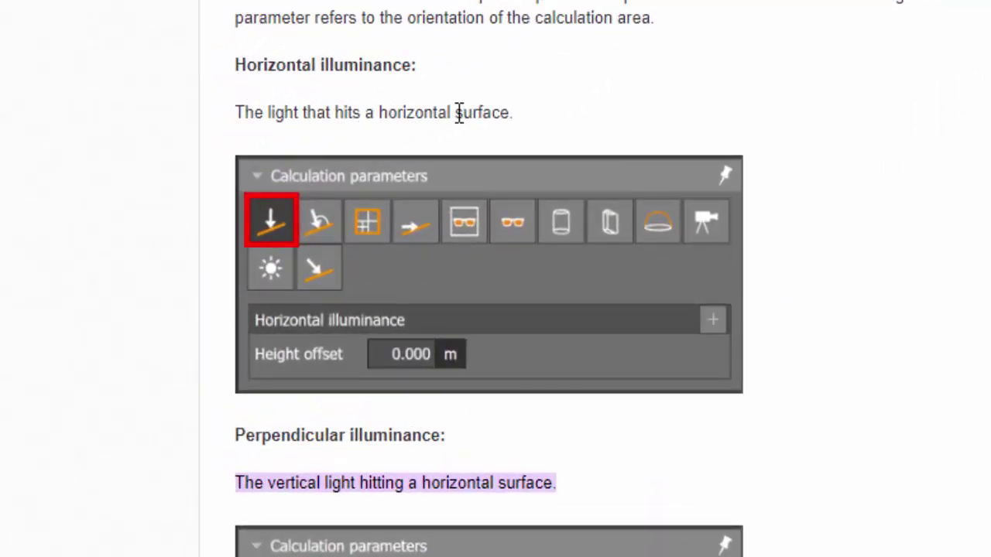
scroll(294, 243, "down", 3)
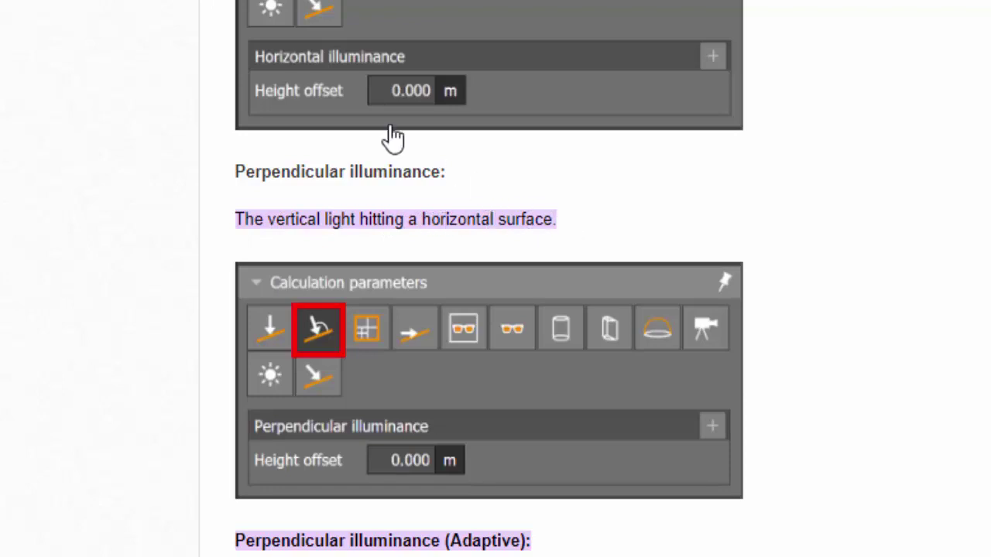
scroll(371, 147, "up", 2)
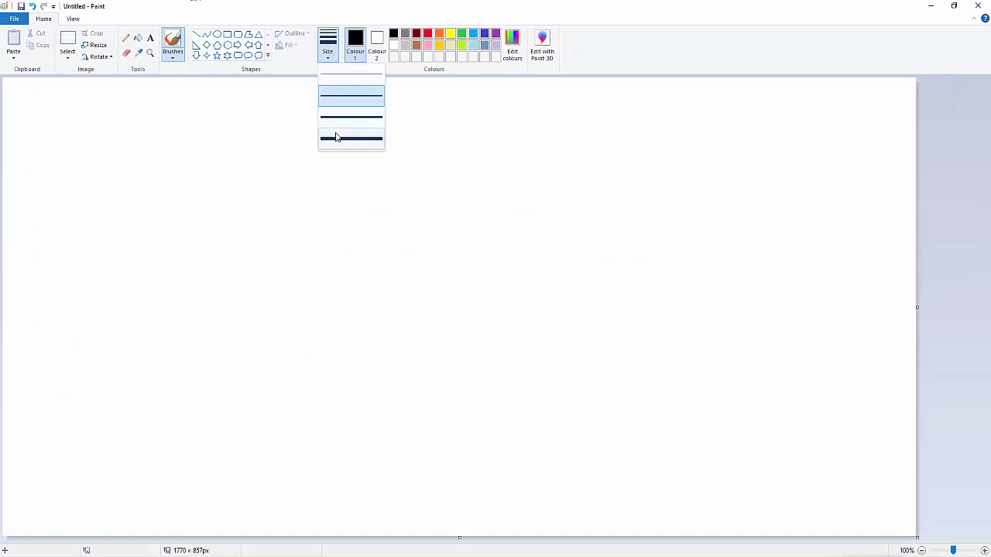
- Draw a downward yellow arrow with a rising red line beneath its tip to illustrate horizontal illuminance
left_click(296, 121)
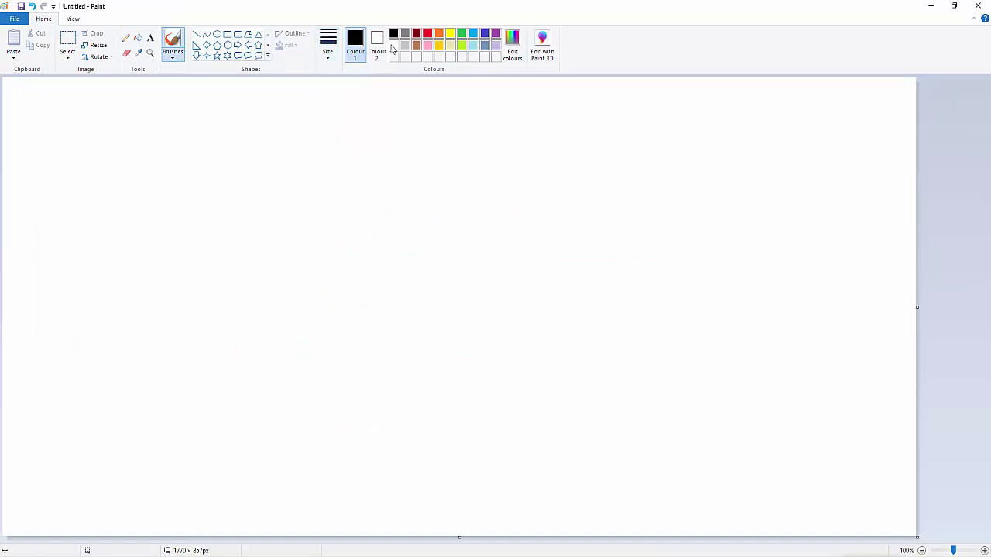
left_click(450, 34)
left_click_drag(190, 125, 190, 272)
mouse_move(169, 237)
left_mouse_down()
mouse_move(190, 275)
mouse_move(217, 243)
left_mouse_up()
left_click(428, 33)
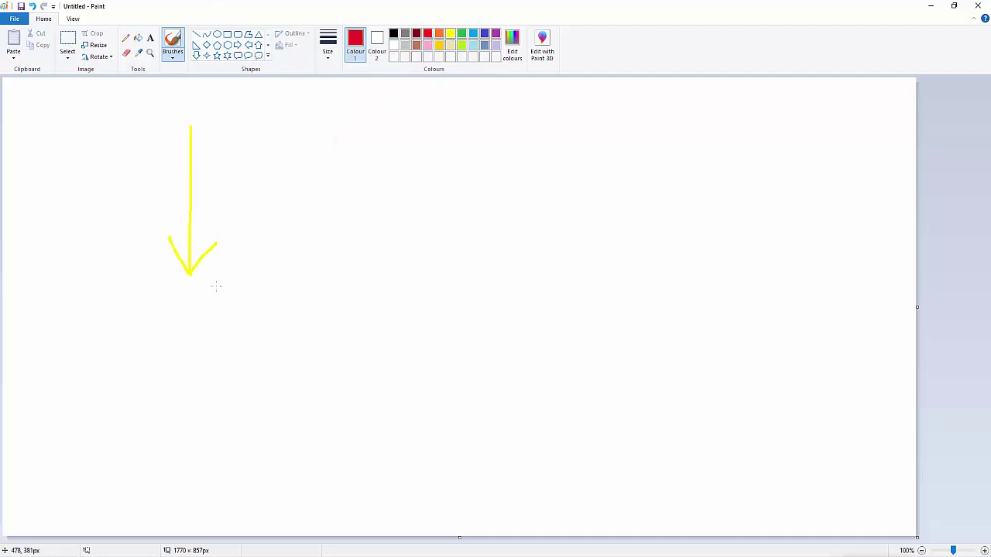
left_click_drag(76, 334, 342, 206)
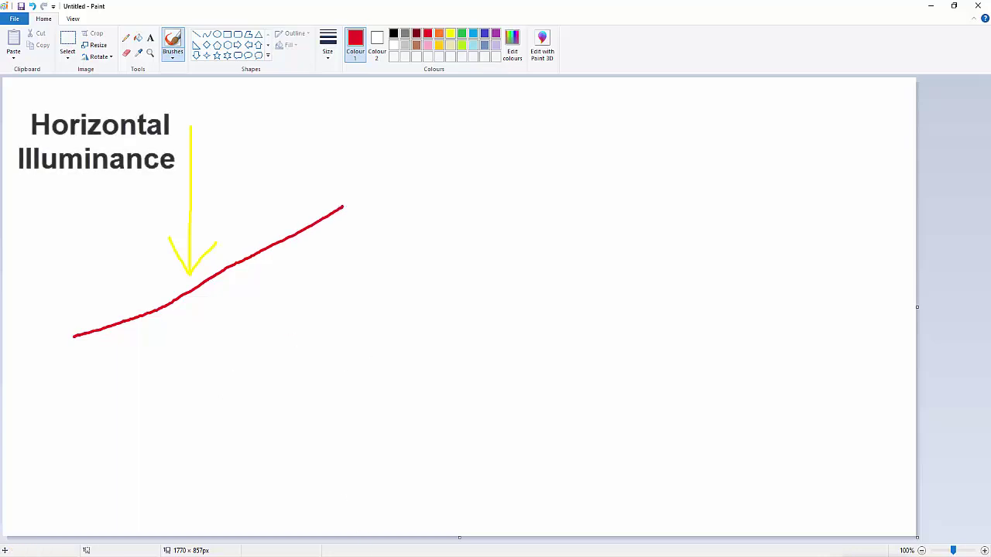
- Check the article's icons, then sketch perpendicular illuminance as a slanted gold arrow meeting a rising red line at a right angle
key("alt+Tab")
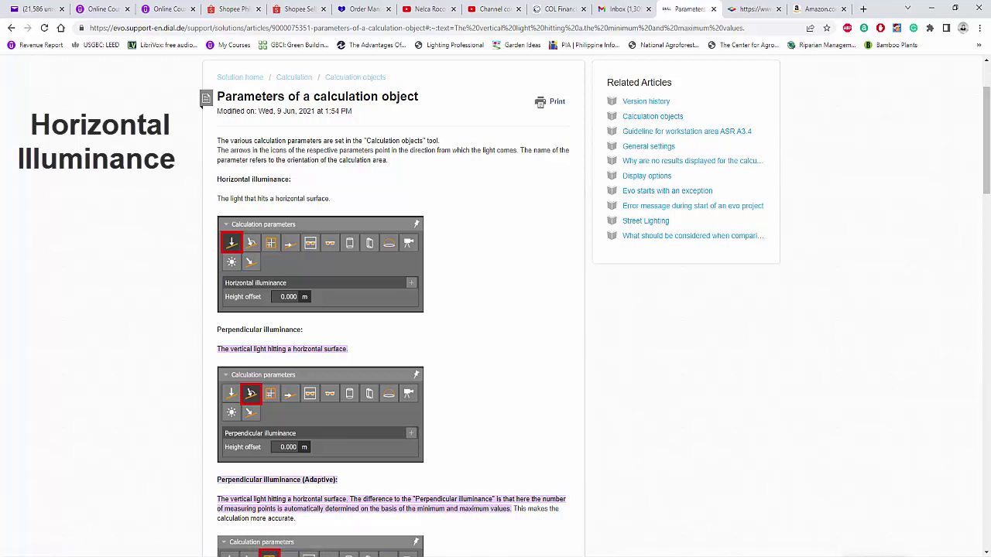
key("alt+Tab")
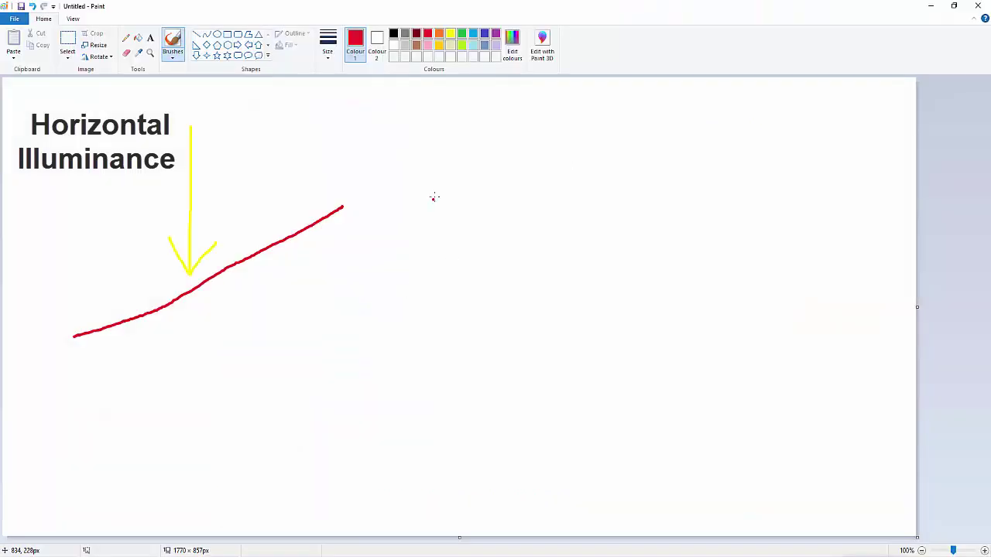
left_click(439, 45)
left_click_drag(492, 200, 540, 265)
mouse_move(538, 221)
left_mouse_down()
mouse_move(542, 276)
mouse_move(468, 265)
left_mouse_up()
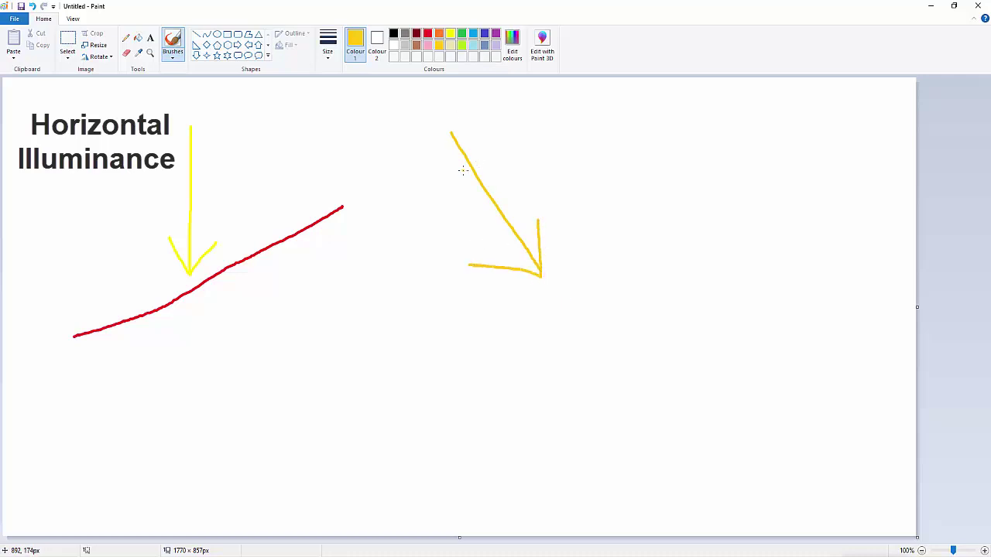
left_click(428, 33)
left_click_drag(675, 186, 449, 343)
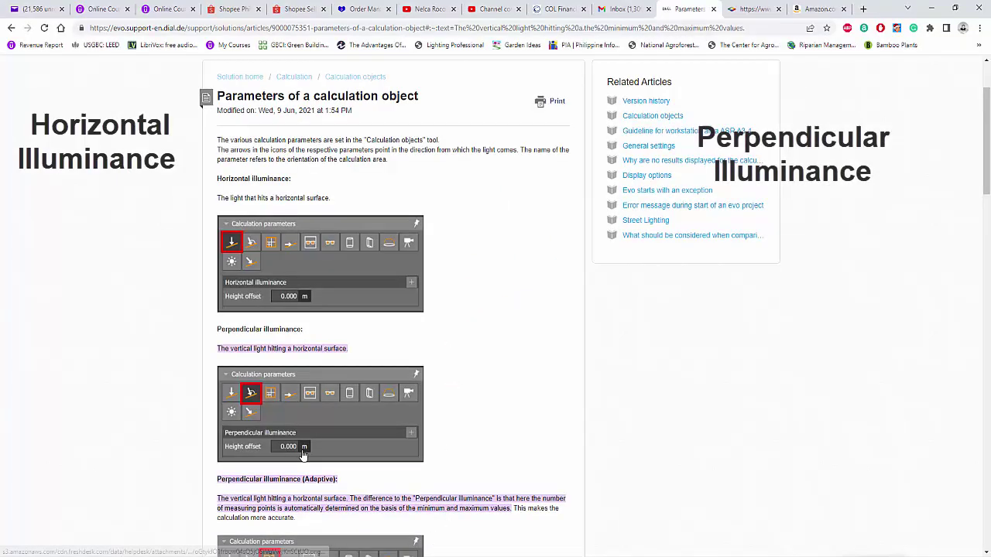
- Check the further parameters in the article, then sketch vertical illuminance as a horizontal gold arrow meeting a rising red line
scroll(263, 447, "down", 3)
scroll(263, 447, "down", 2)
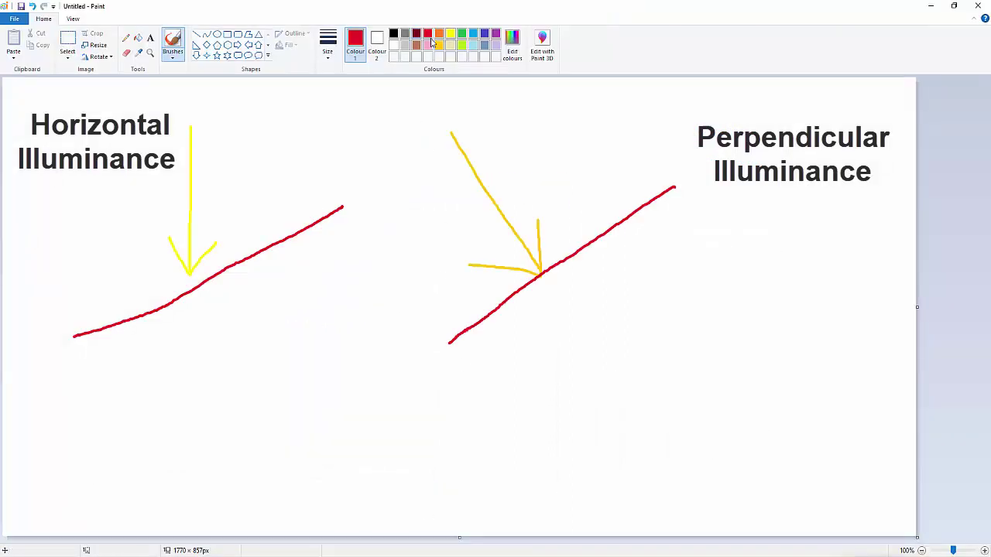
left_click(438, 44)
mouse_move(520, 405)
left_mouse_down()
mouse_move(703, 404)
mouse_move(664, 423)
left_mouse_up()
left_click(427, 33)
left_click(629, 432)
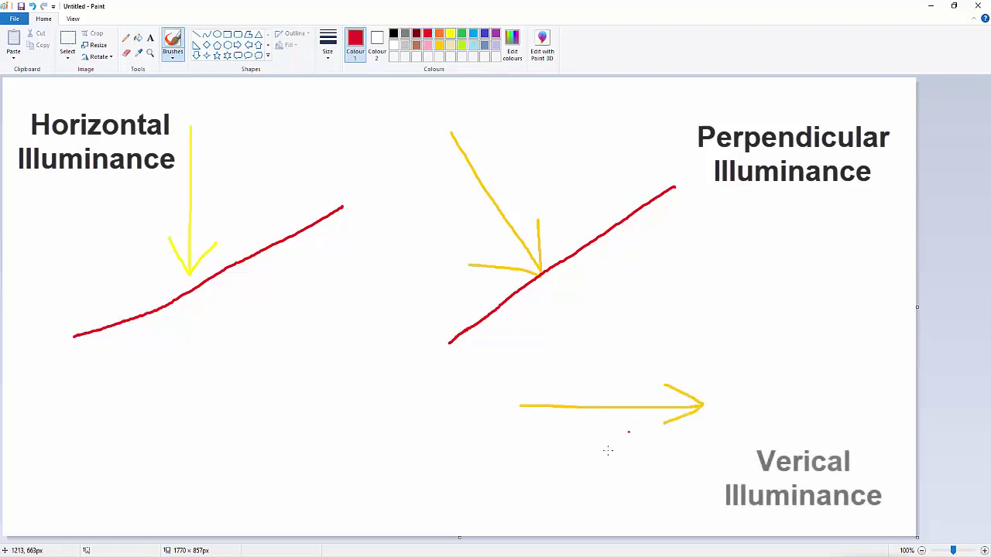
mouse_move(573, 490)
left_mouse_down()
mouse_move(703, 416)
mouse_move(831, 317)
left_mouse_up()
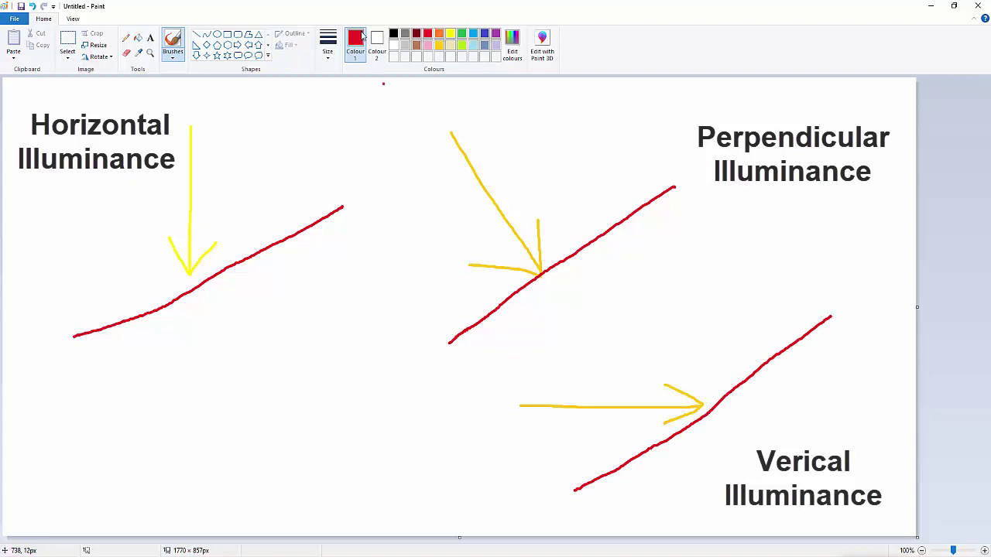
- Draw a short downward gold arrow hitting a flat red double line below the horizontal illuminance sketch
left_click(439, 45)
mouse_move(222, 351)
left_mouse_down()
mouse_move(210, 432)
mouse_move(233, 414)
left_mouse_up()
left_click(428, 34)
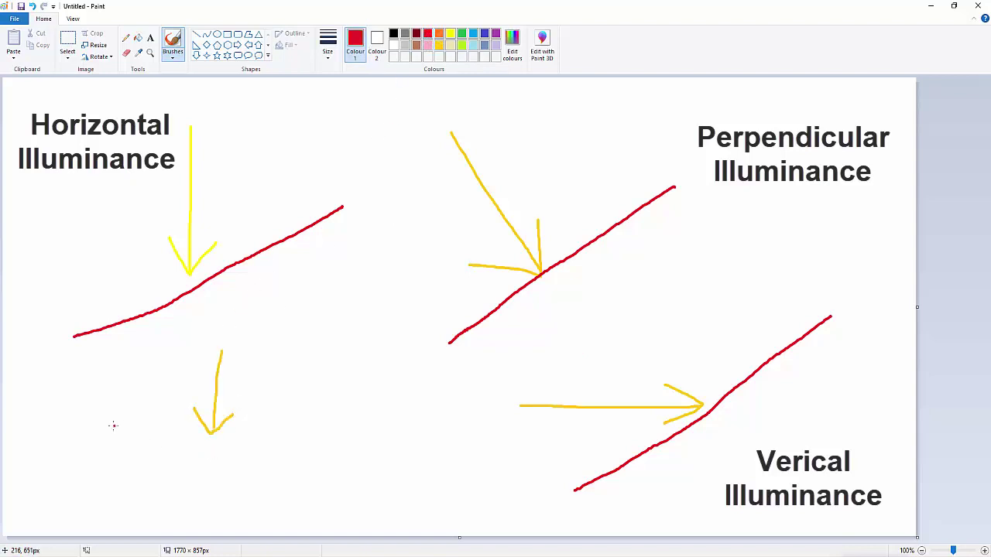
left_click_drag(111, 430, 321, 432)
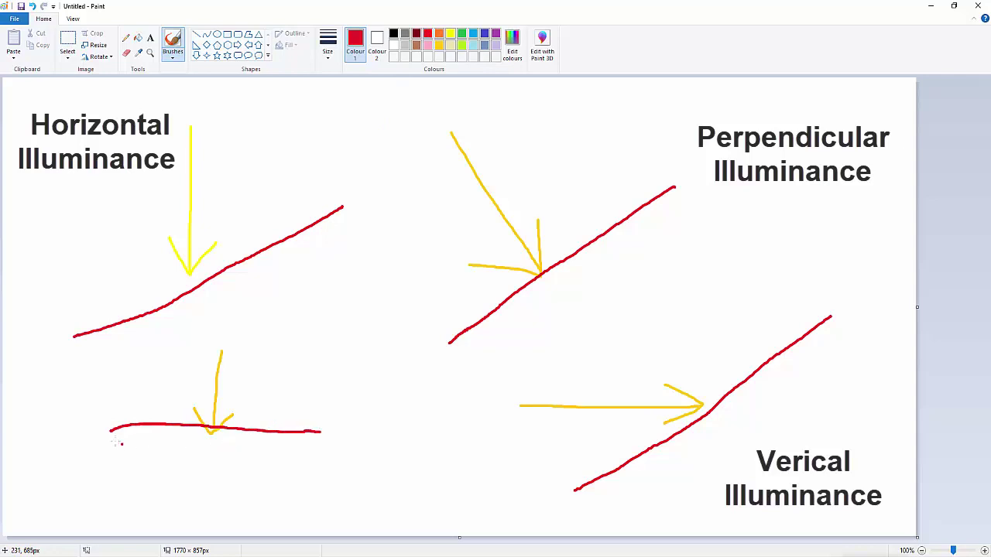
left_click_drag(115, 441, 324, 448)
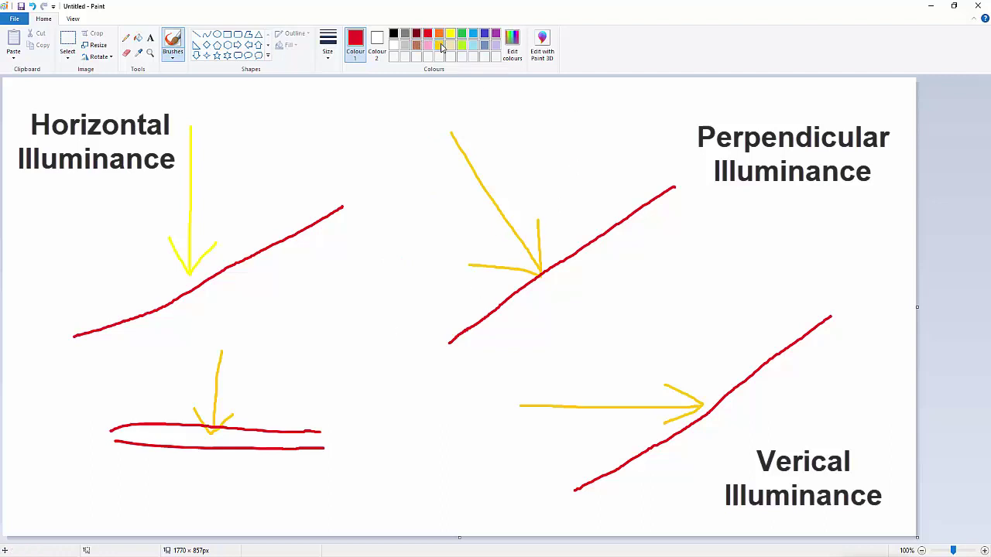
- Draw a second slanted gold arrow hitting a nearly flat surface of three red lines beside the perpendicular illuminance sketch
left_click(450, 34)
left_click_drag(565, 114, 655, 238)
mouse_move(645, 186)
left_mouse_down()
mouse_move(660, 249)
mouse_move(770, 263)
left_mouse_up()
left_click(427, 34)
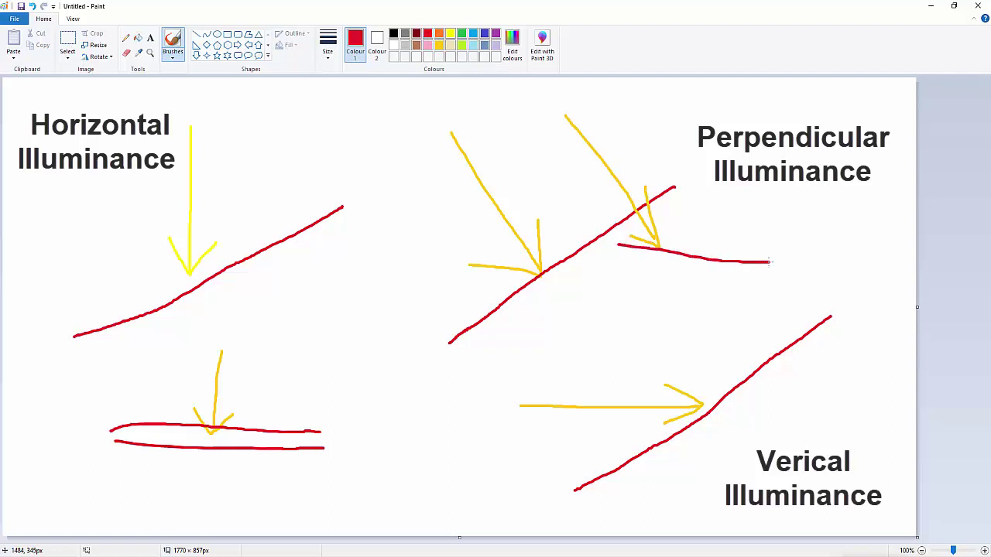
left_click_drag(604, 258, 765, 268)
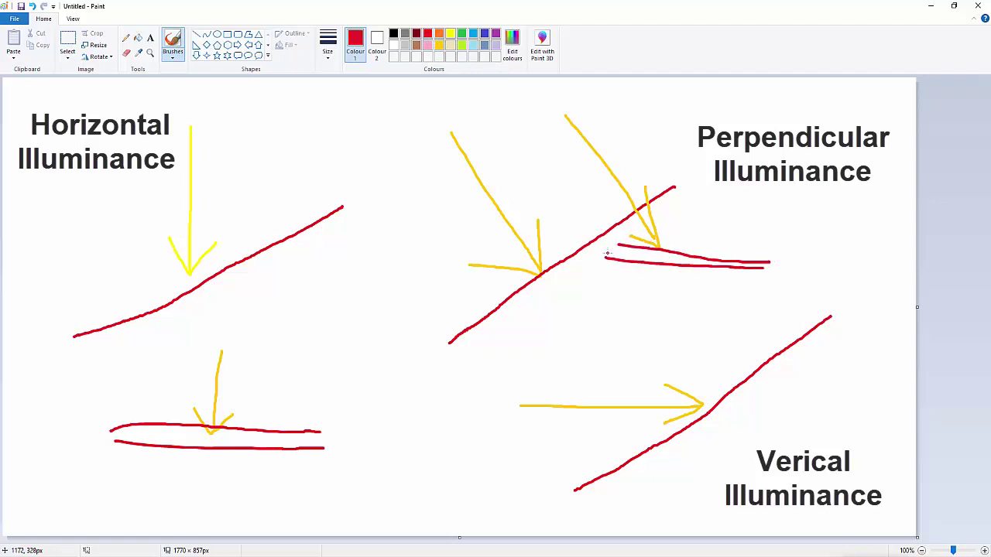
left_click_drag(600, 253, 774, 257)
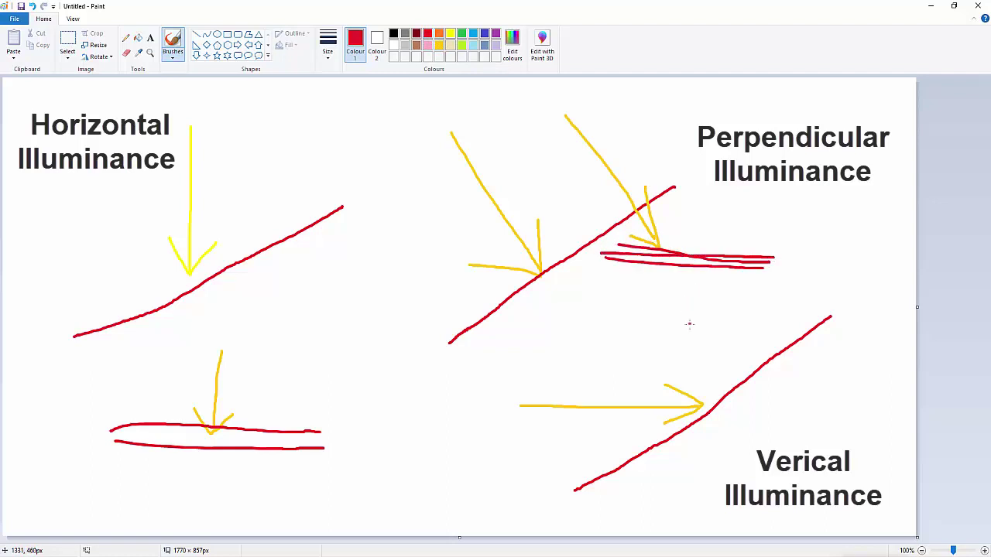
- Draw a horizontal gold arrow hitting an upright red double line, and circle the perpendicular illuminance sketches in red
left_click(439, 44)
left_click_drag(381, 437, 463, 452)
left_click(428, 33)
left_click_drag(502, 378, 503, 503)
left_click_drag(505, 378, 510, 504)
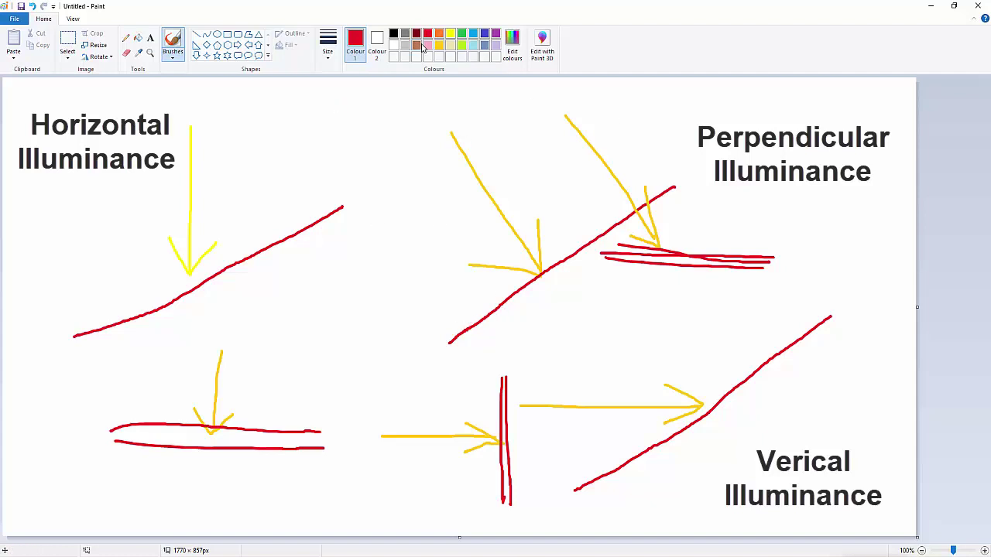
mouse_move(553, 120)
left_mouse_down()
mouse_move(393, 206)
mouse_move(706, 260)
mouse_move(520, 107)
left_mouse_up()
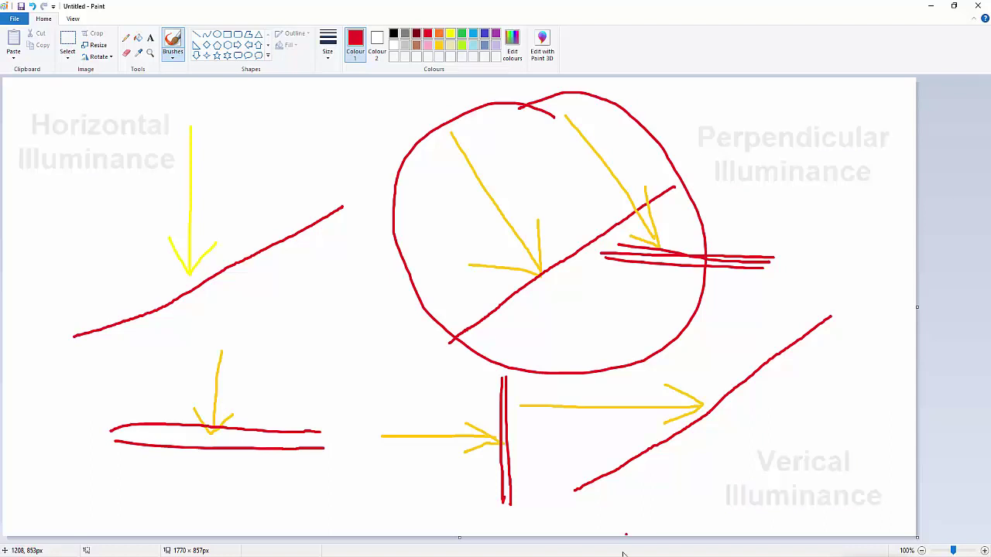
- Switch to DIALux evo and show the whole of Storey 1, dismissing the save prompt without saving
left_click(566, 556)
left_click(565, 526)
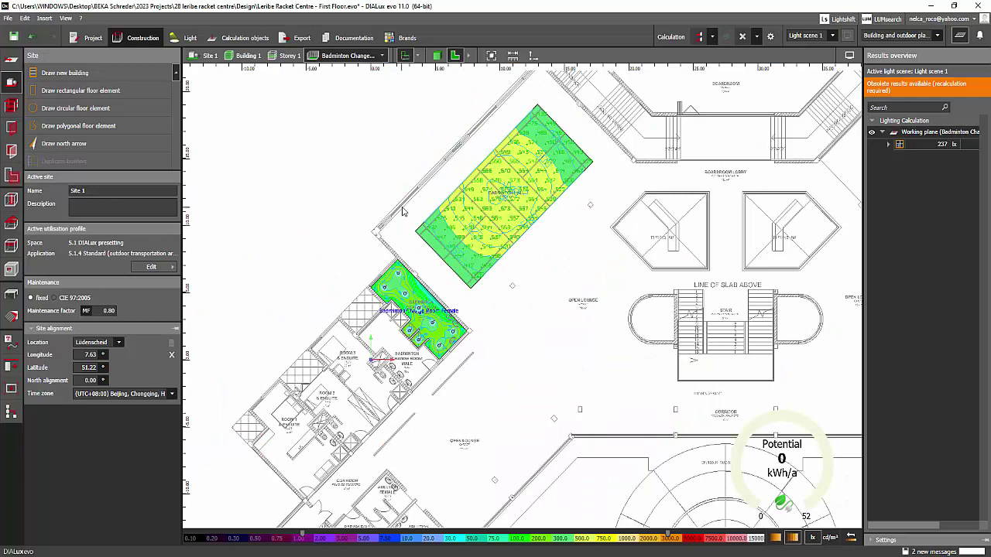
left_click(382, 56)
left_click(285, 58)
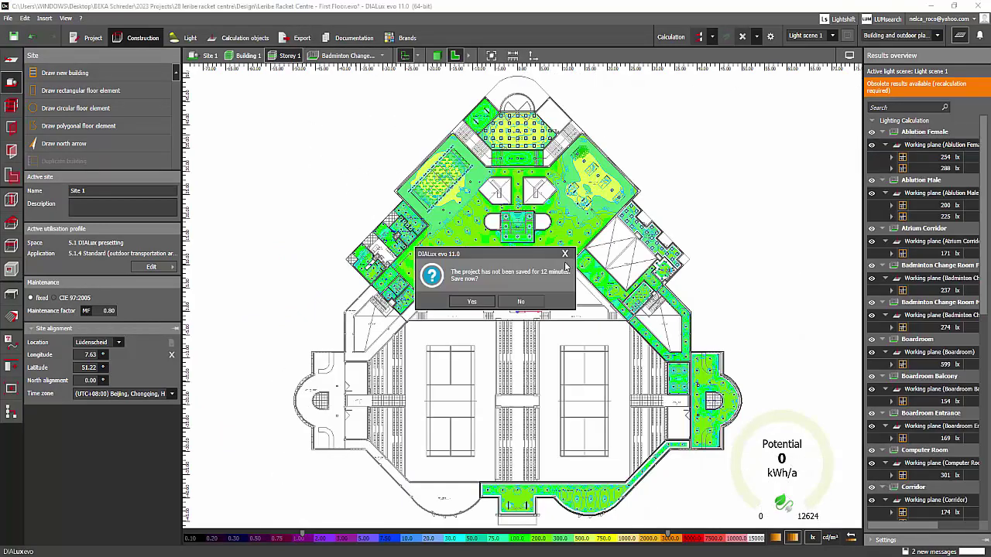
left_click(564, 253)
- Locate the Boardroom Balcony on the storey plan and open that room as the active space
middle_click_drag(534, 280, 485, 276)
scroll(494, 283, "up", 4)
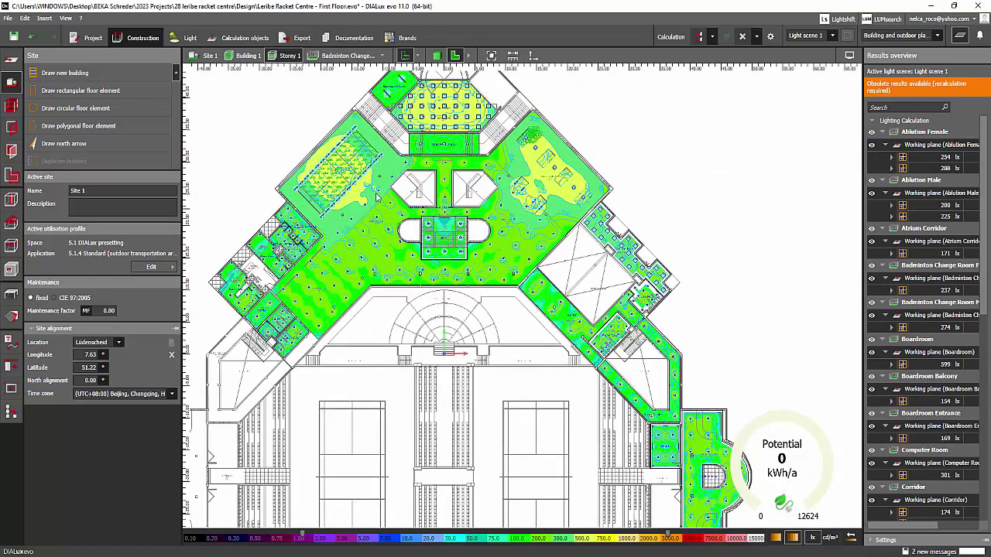
scroll(433, 130, "up", 4)
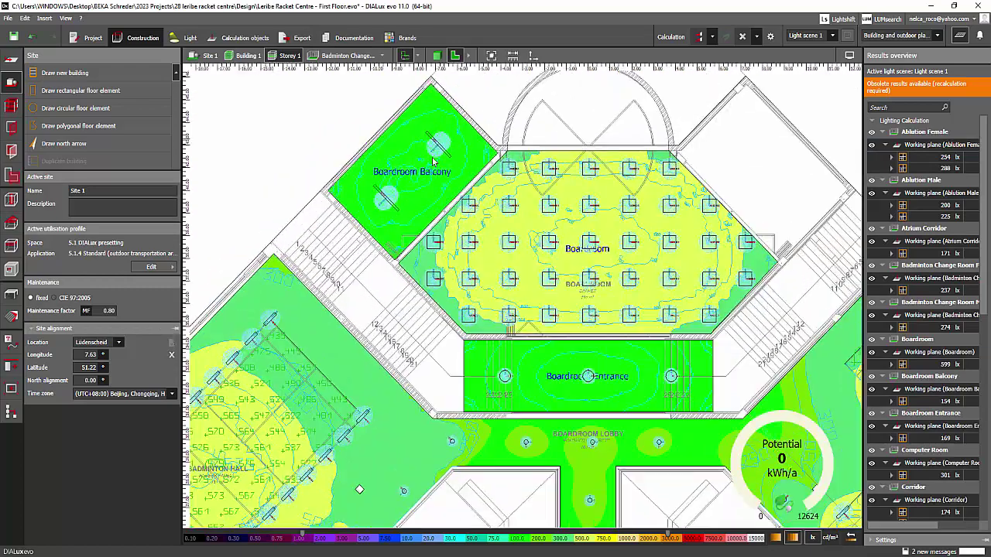
left_click(383, 56)
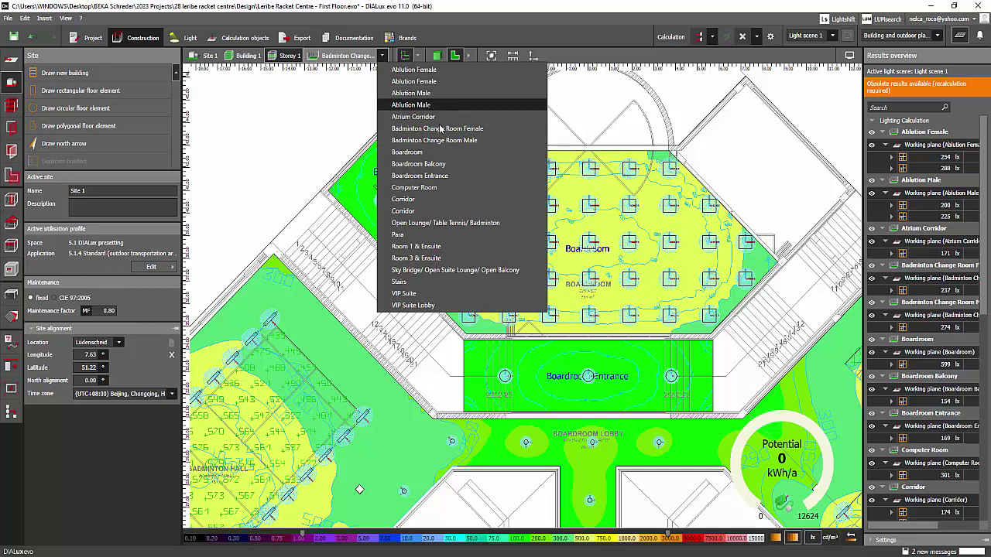
left_click(418, 163)
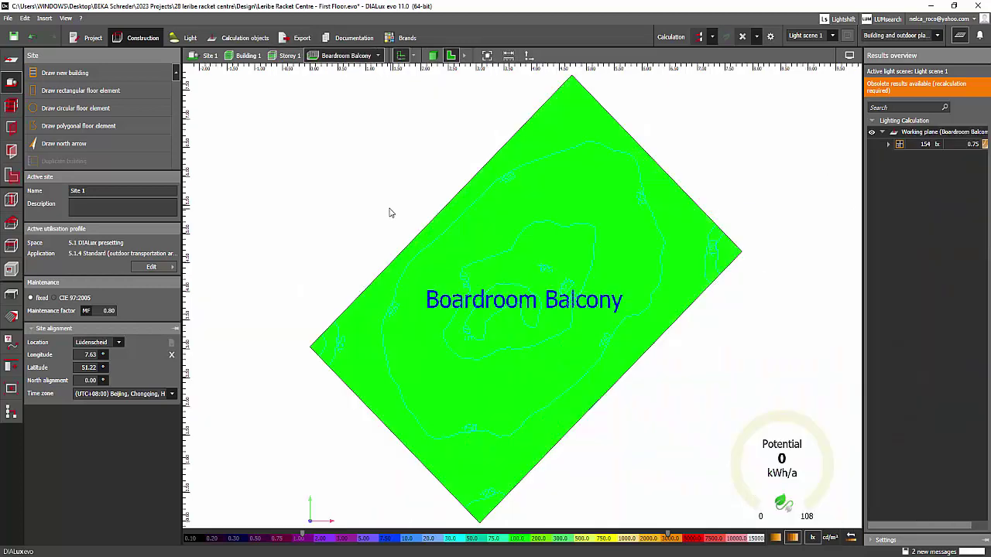
- Clear the existing calculation results and display the FF FOR DIALUX plan behind the Boardroom Balcony
left_click(770, 35)
left_click(807, 68)
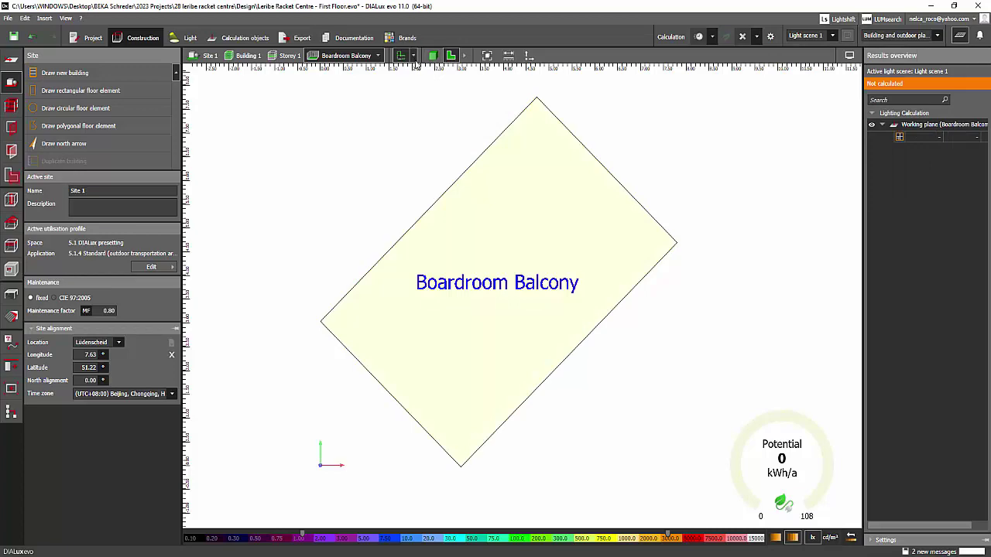
left_click(414, 55)
left_click(417, 72)
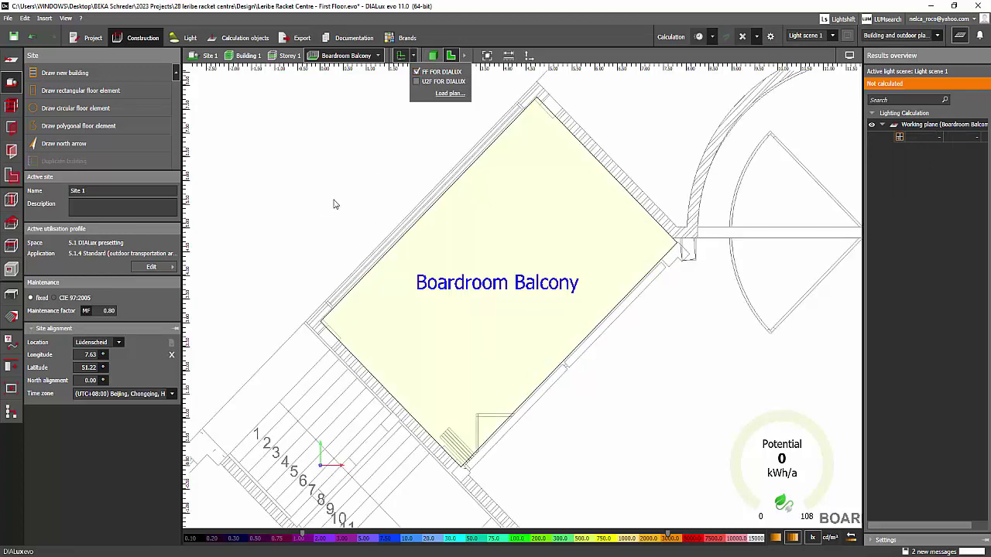
scroll(338, 201, "up", 3)
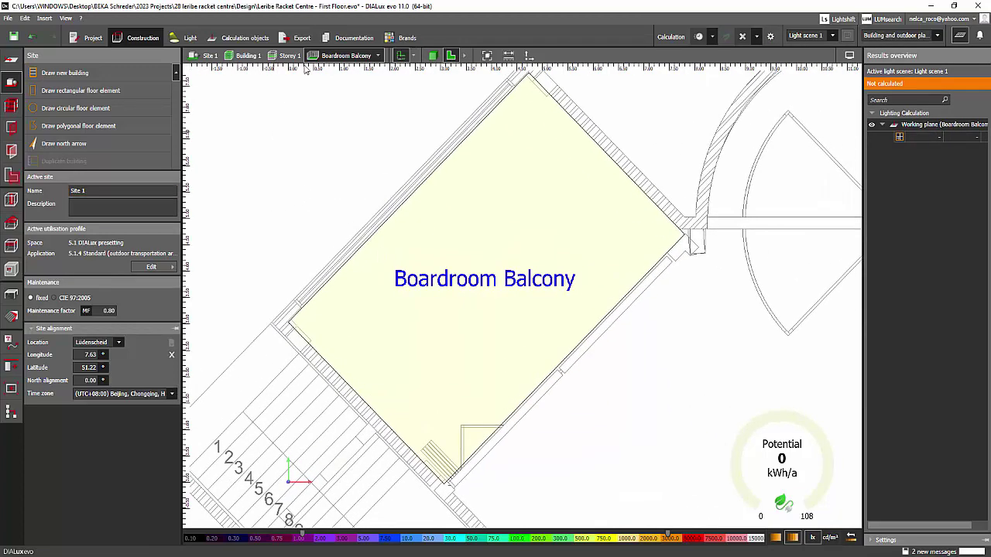
- Draw a rectangular calculation object inside the Boardroom Balcony, with its first side about 1.6 m long at 45°
left_click(241, 38)
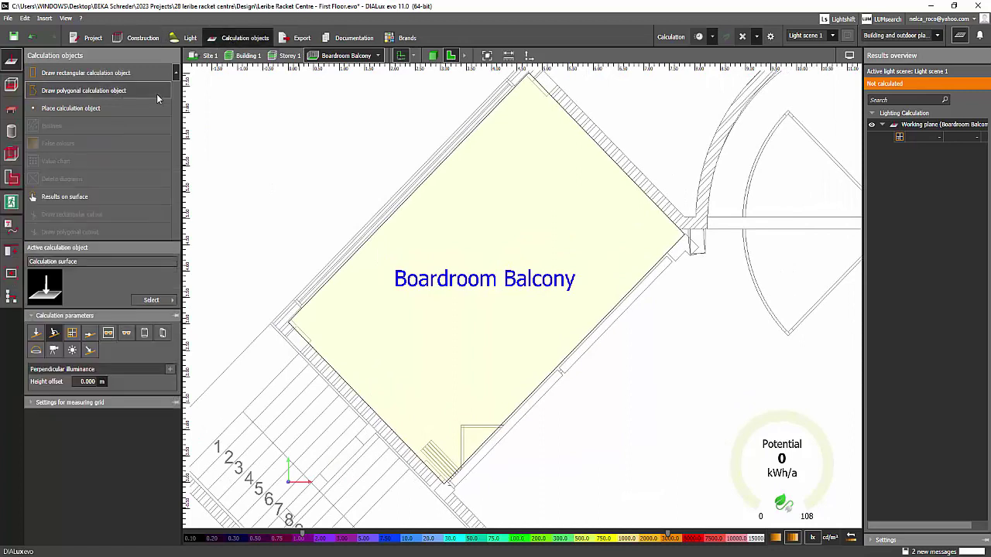
left_click(92, 75)
left_click(344, 294)
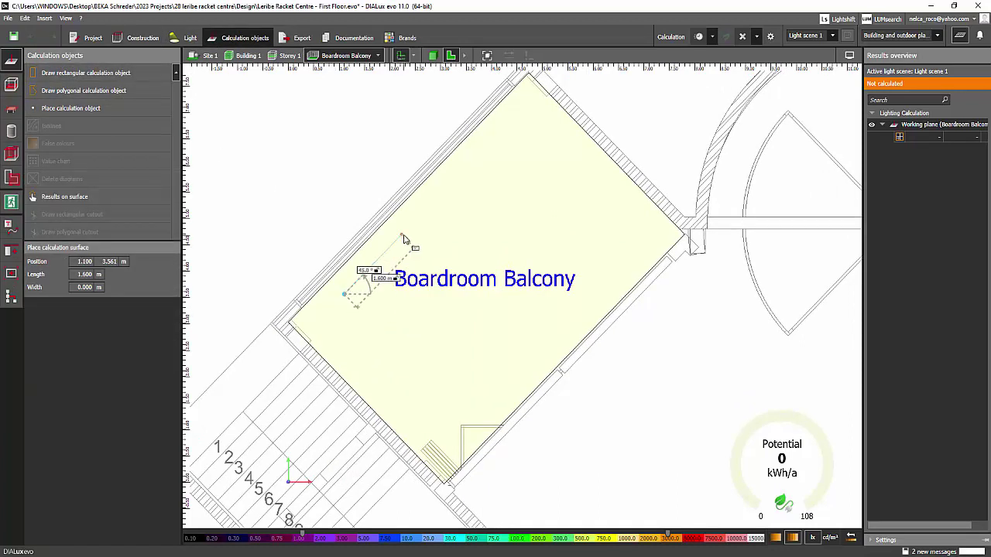
left_click(402, 235)
left_click(527, 365)
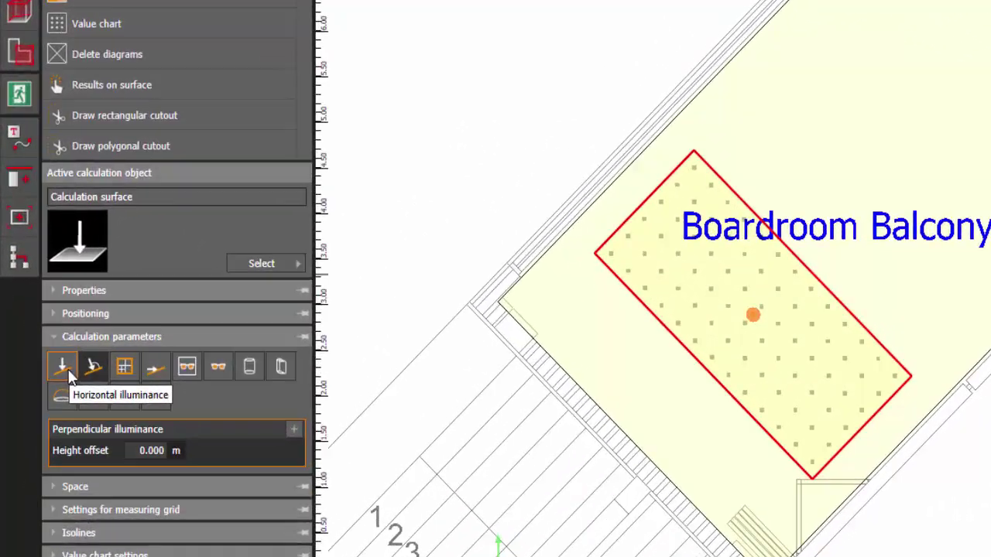
- Replace perpendicular illuminance with horizontal illuminance as the calculation parameter of the rectangular calculation surface
left_click(63, 367)
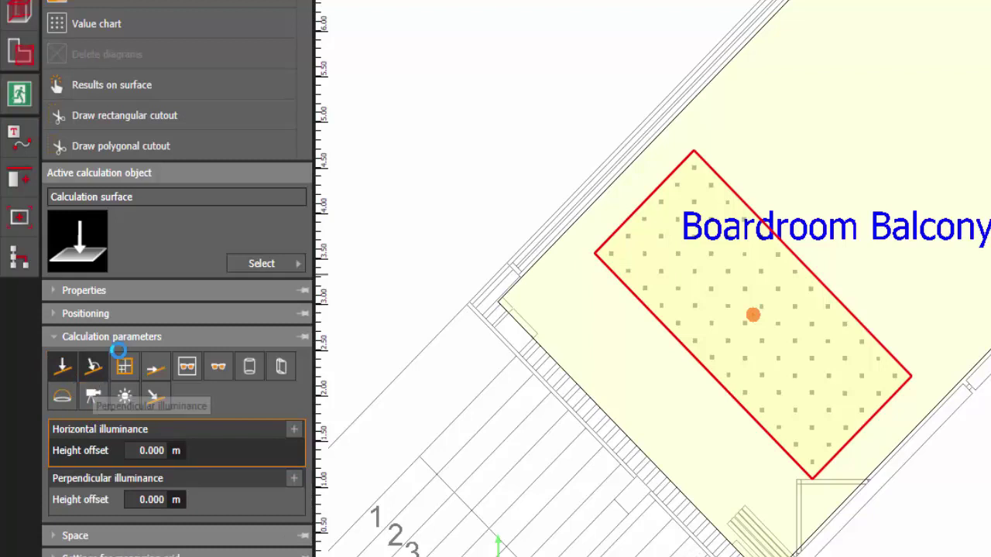
left_click(92, 366)
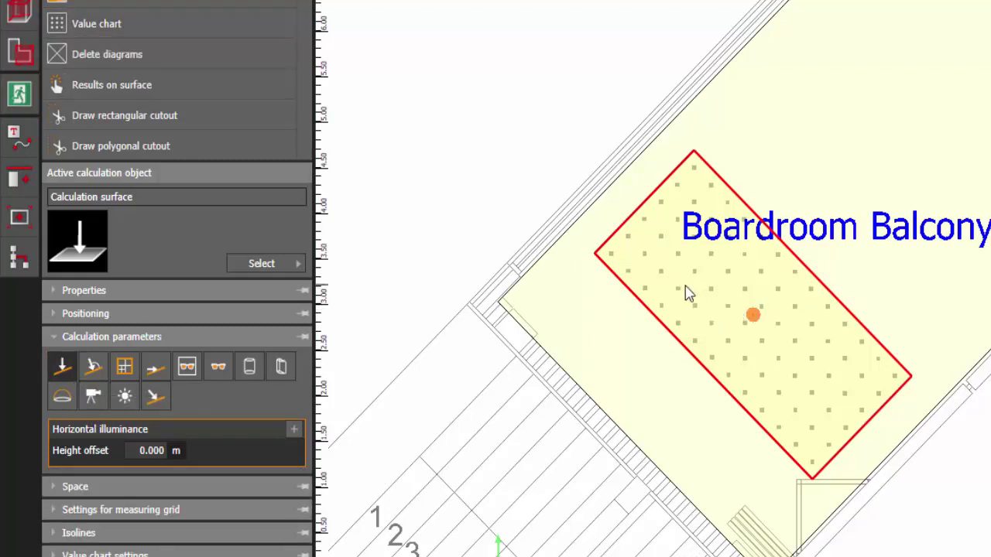
key("Escape")
- Copy the calculation surface to the balcony's upper-right half and give the copy only perpendicular illuminance as its parameter
left_click(781, 321)
left_click_drag(751, 314, 927, 131)
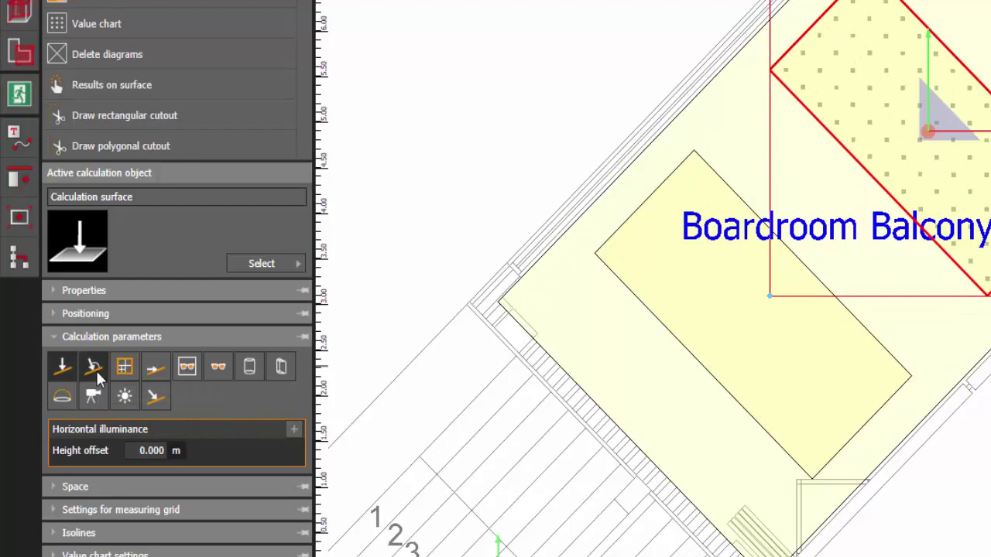
left_click(94, 367)
left_click(528, 143)
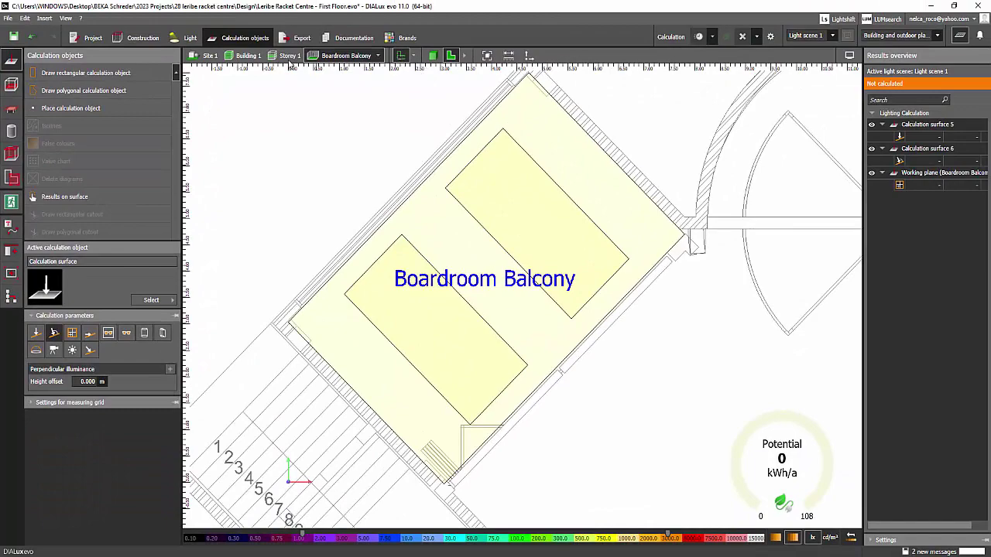
- Go back to Storey 1, switch to lighting planning and reopen the Boardroom Balcony with its two luminaires shown over the surfaces
left_click(288, 56)
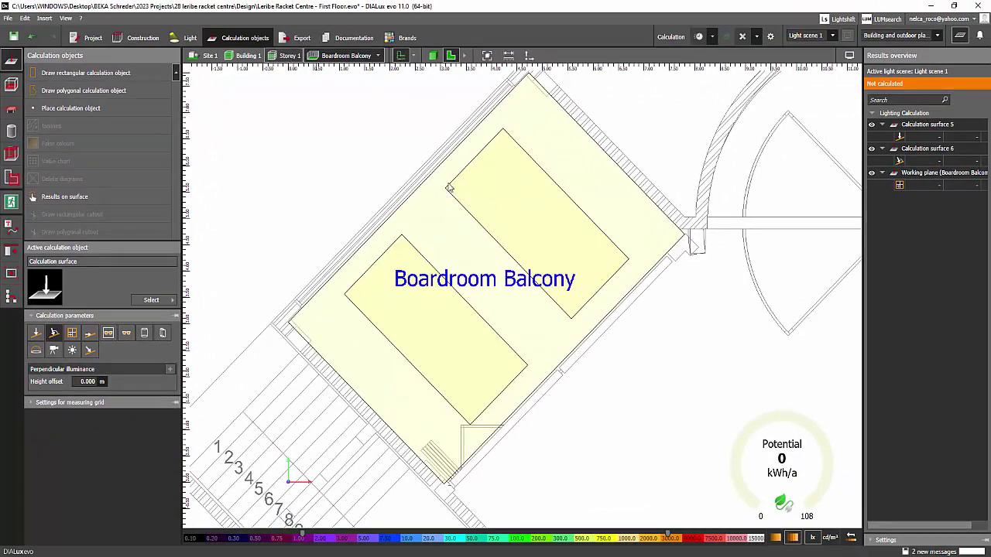
scroll(430, 171, "up", 5)
middle_click_drag(433, 143, 466, 198)
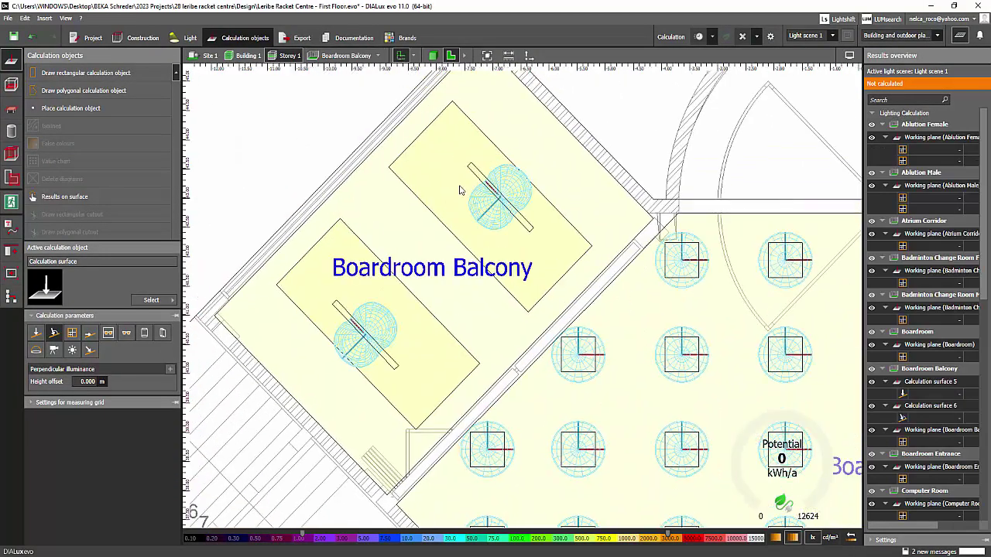
left_click(184, 37)
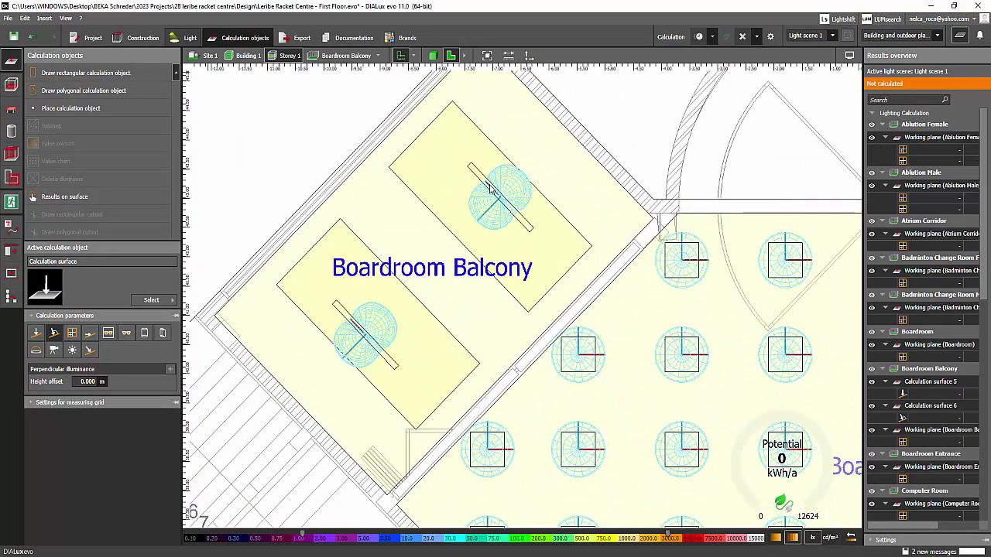
double_click(359, 198)
scroll(361, 232, "up", 2)
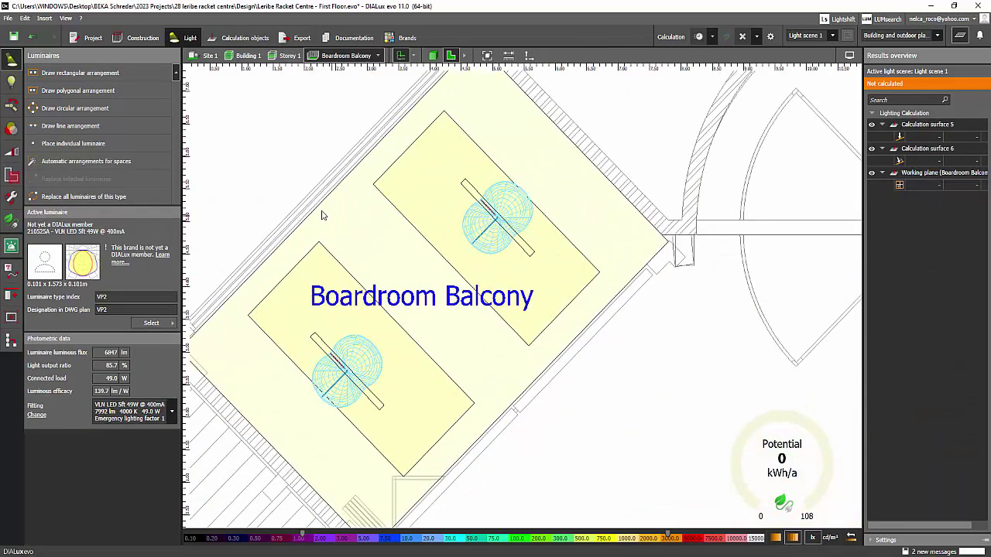
middle_click_drag(336, 201, 399, 212)
scroll(372, 210, "down", 2)
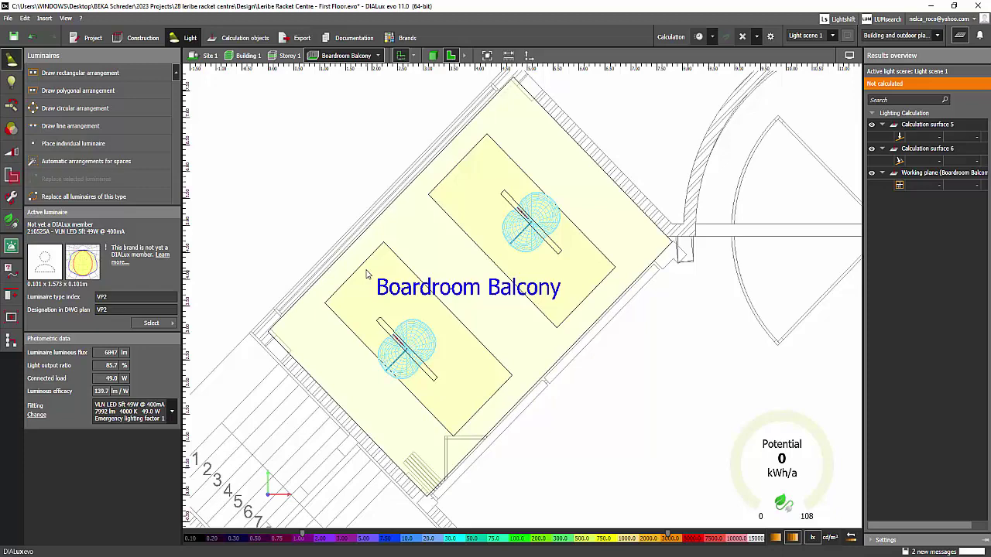
- Check the calculation parameter assigned to each of the two calculation surfaces in the Boardroom Balcony
left_click(240, 37)
left_click(403, 276)
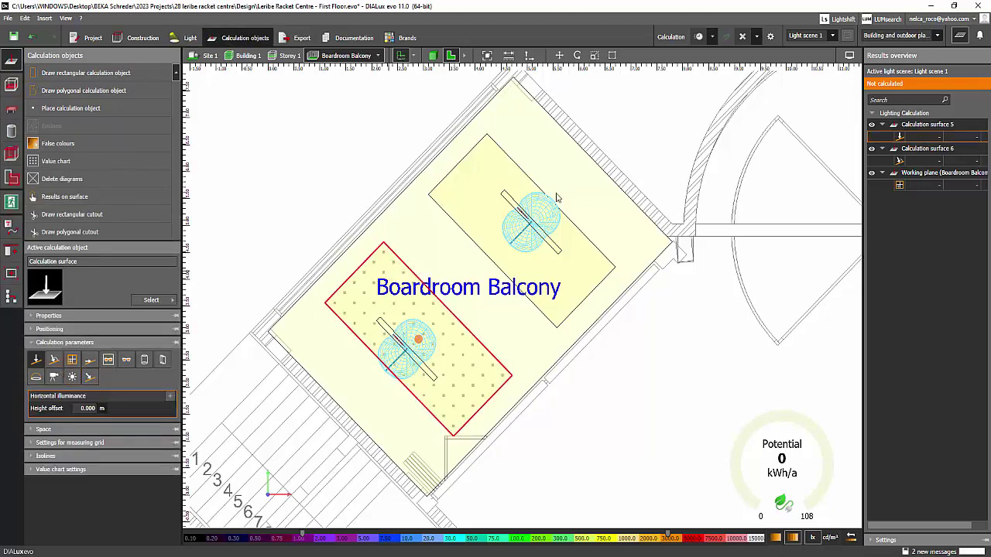
left_click(475, 185)
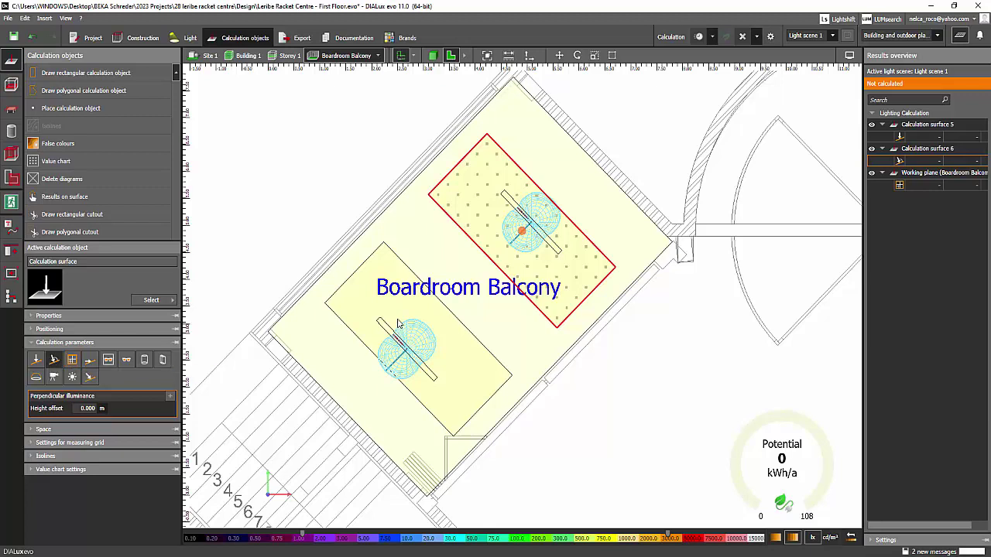
left_click(326, 311)
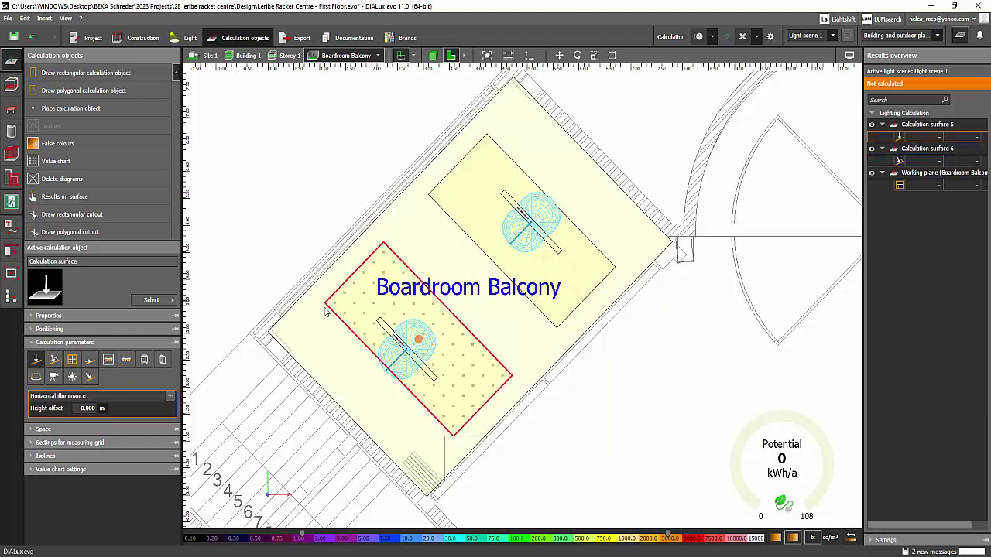
left_click(551, 223)
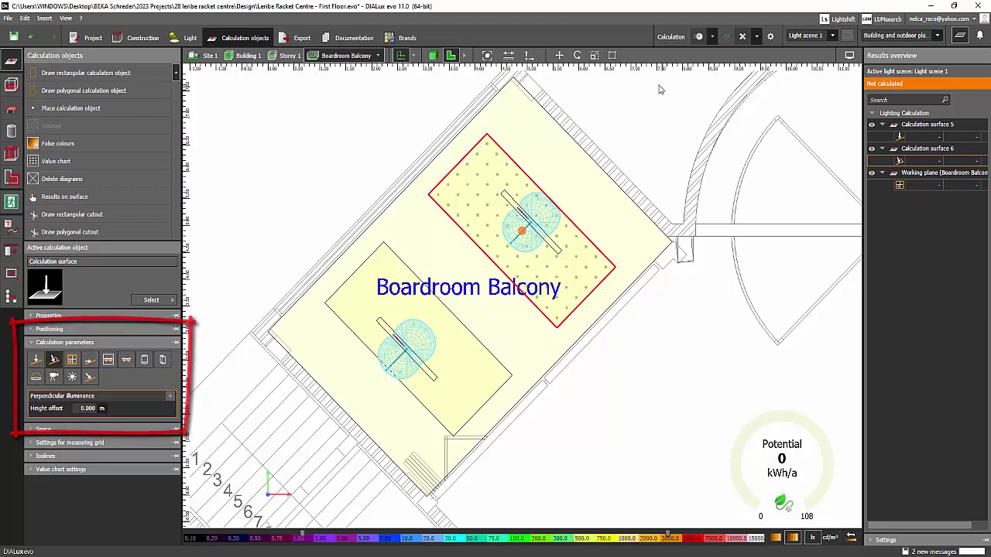
- Calculate the lighting and compare the average horizontal and perpendicular illuminance of the two flat surfaces
left_click(699, 39)
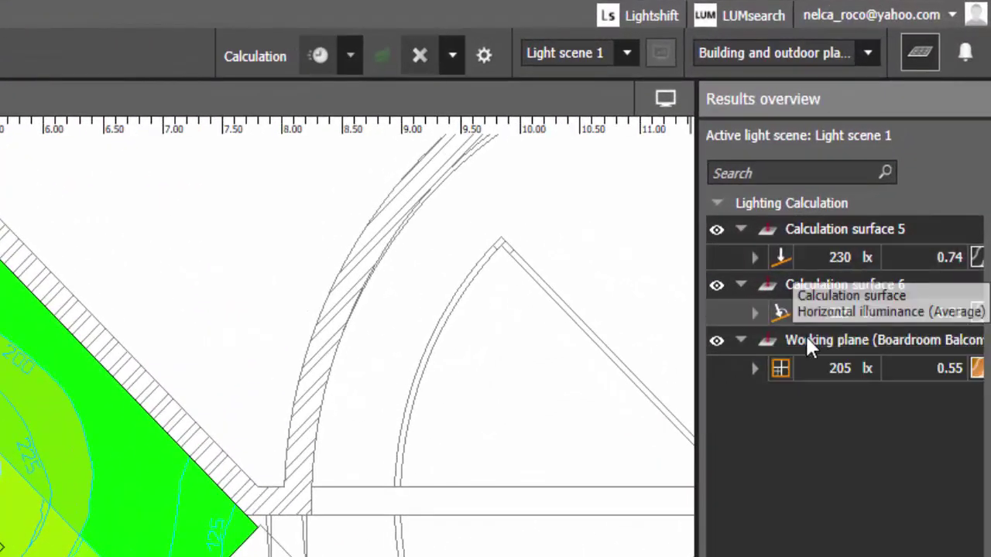
left_click(829, 261)
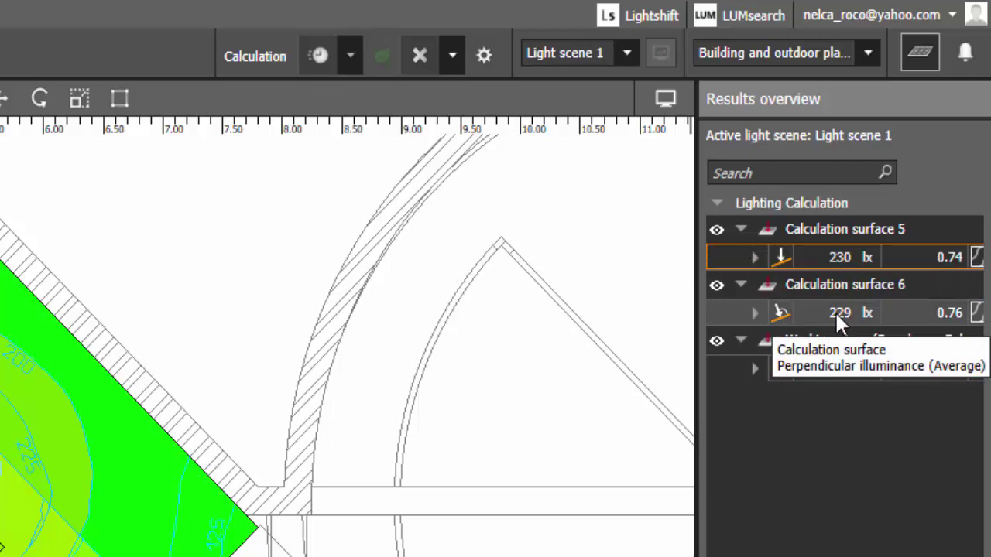
left_click(838, 319)
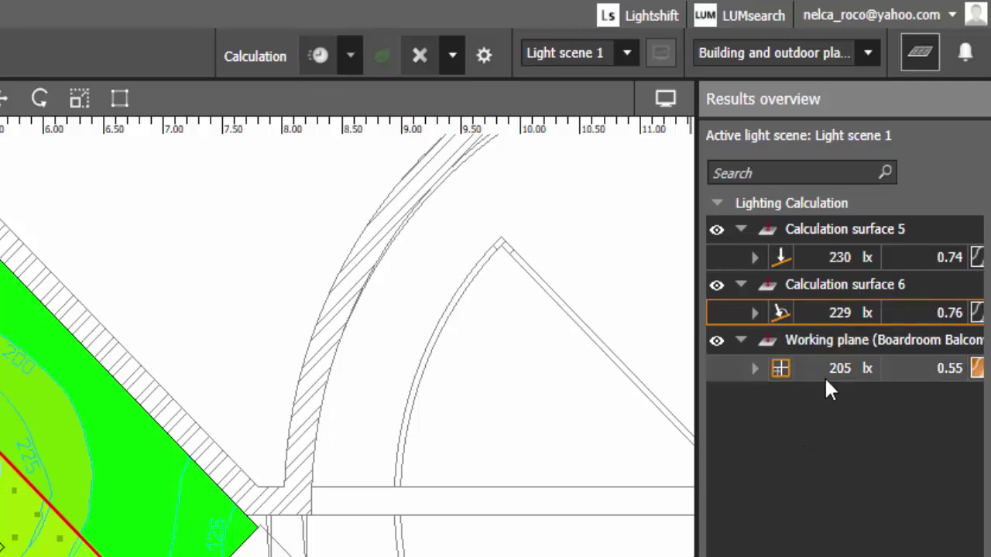
left_click(837, 256)
left_click(826, 318)
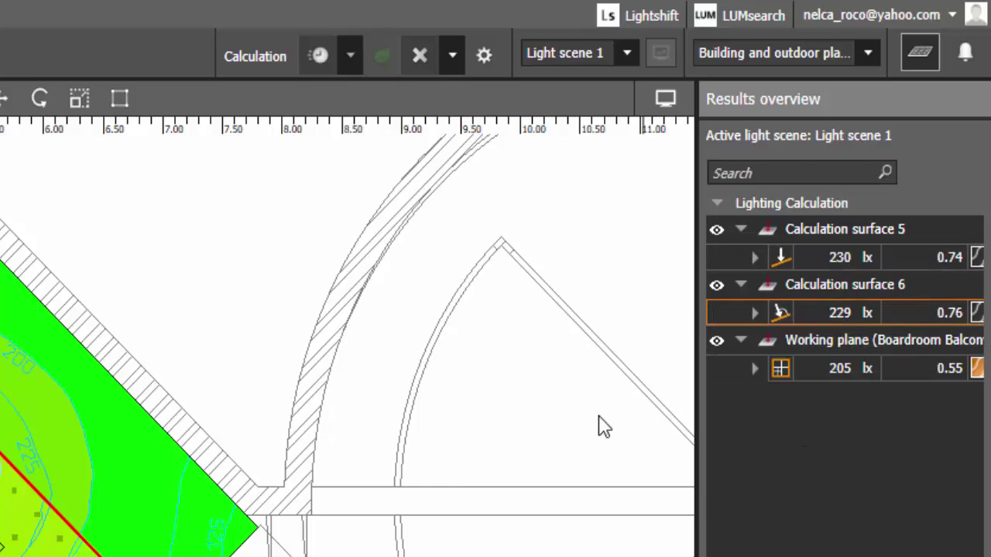
left_click(828, 262)
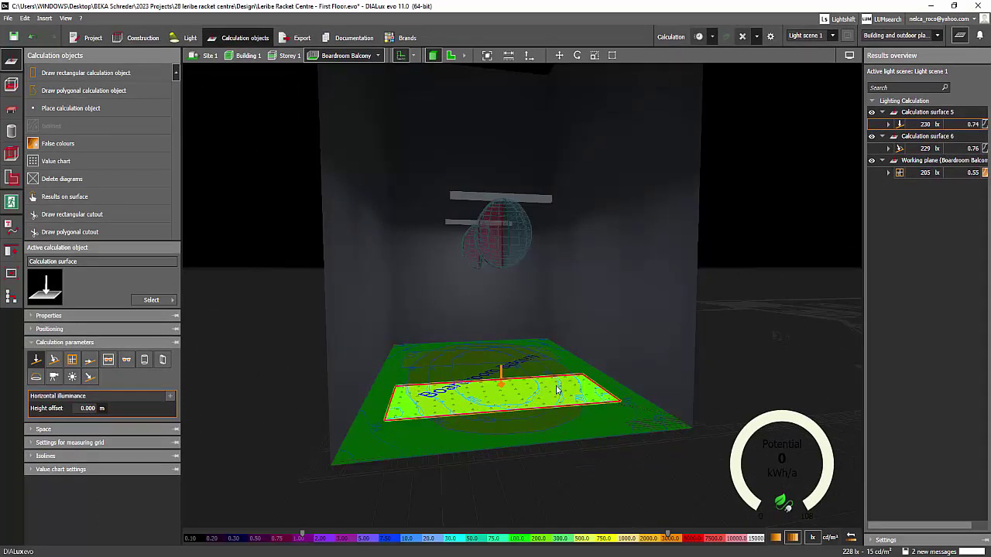
- Tilt the horizontal-illuminance surface about its X axis, first trying a rotation of 15° and settling on 10°
left_click(54, 444)
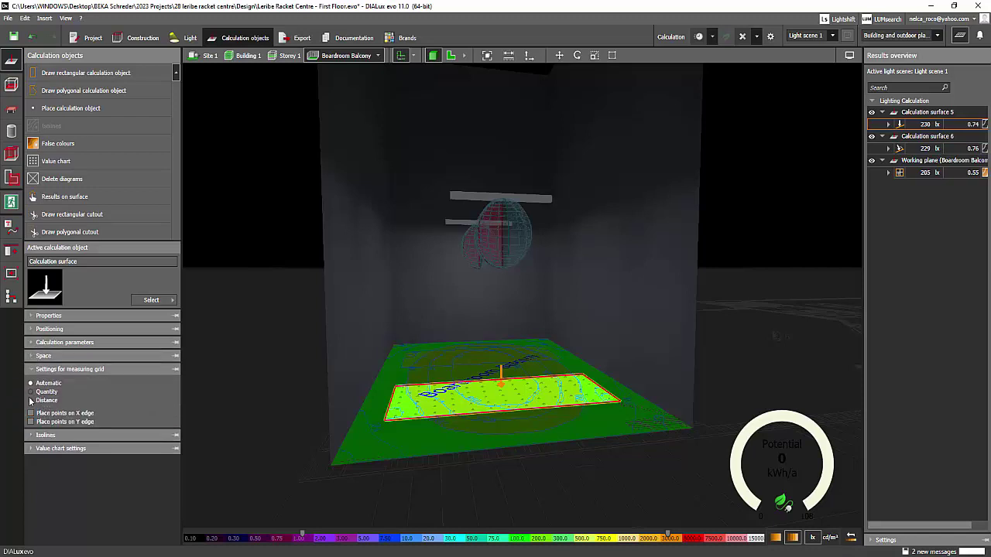
left_click(70, 329)
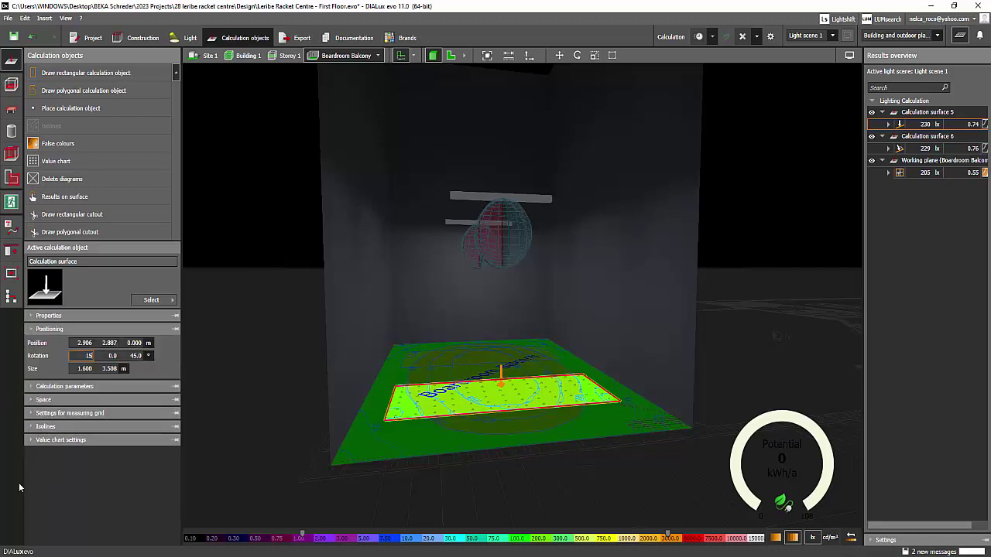
key("Return")
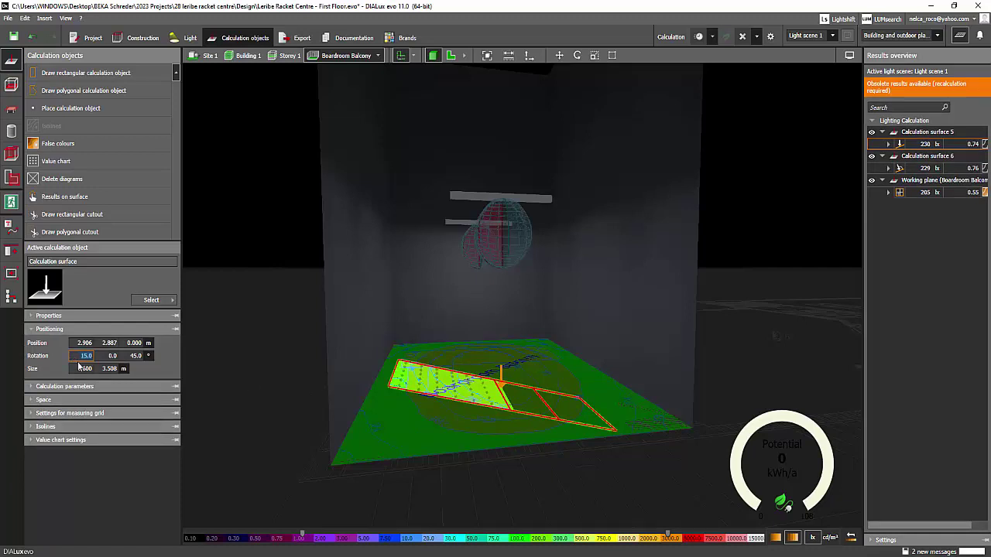
type("10")
key("Return")
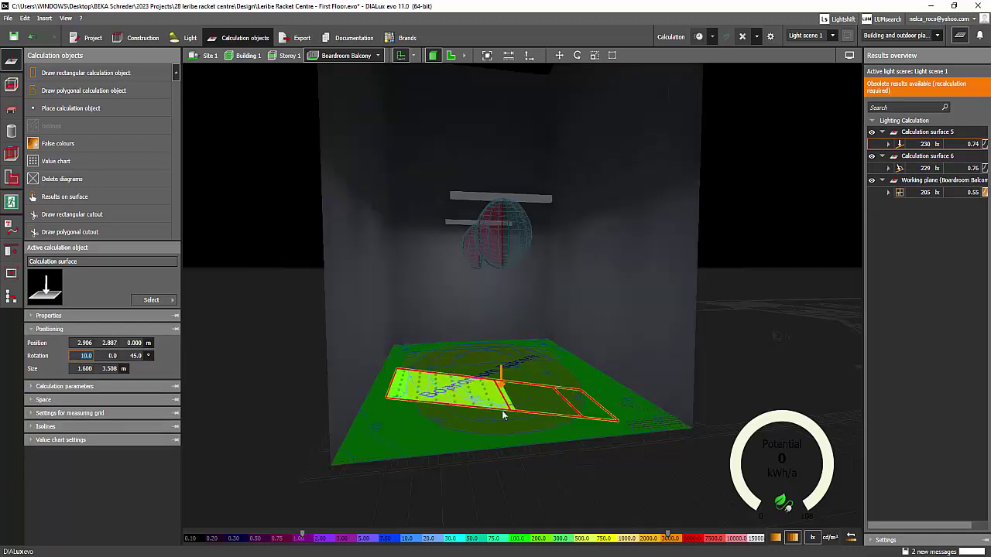
- Raise the tilted horizontal-illuminance surface to a height of 0.5 m and deselect it
right_click(494, 402)
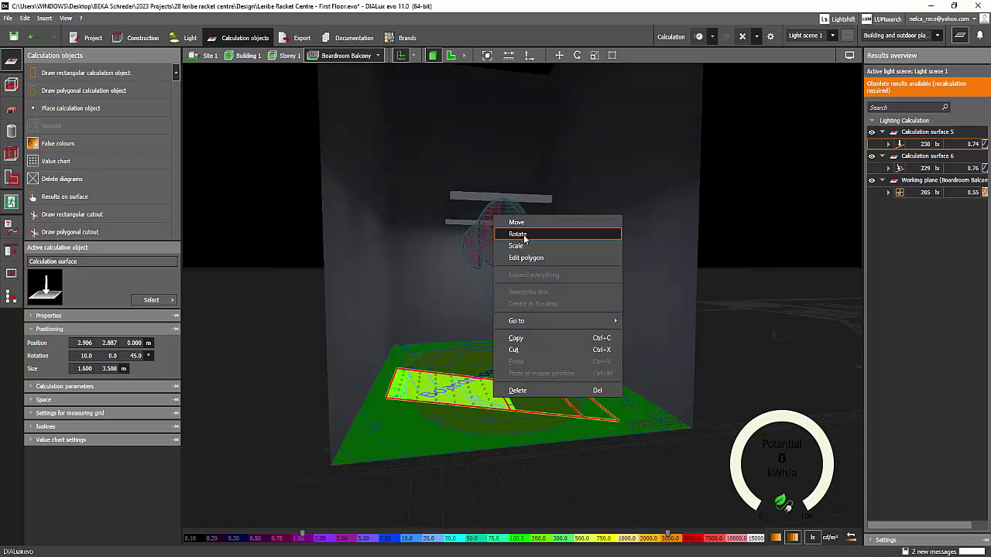
left_click(517, 234)
key("Page_Up")
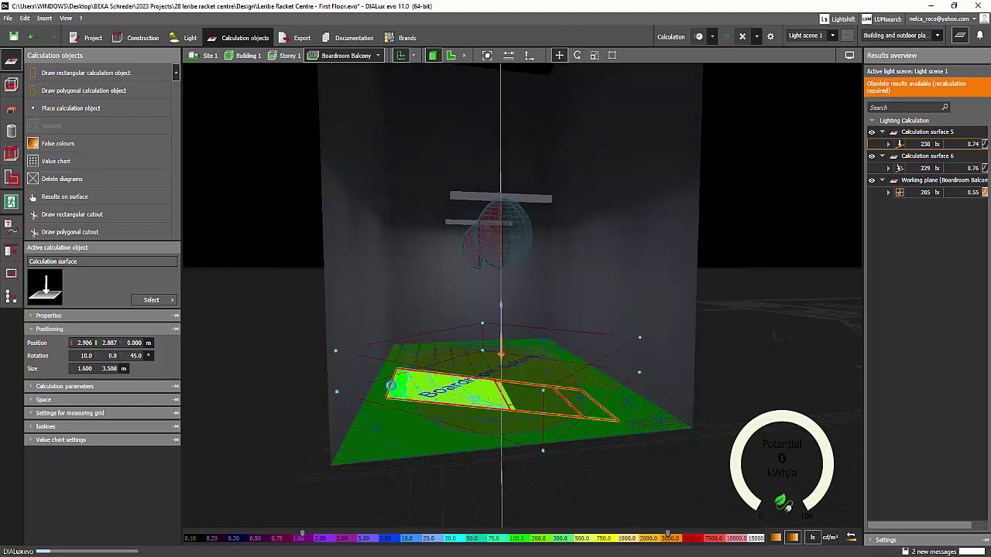
left_click(226, 367)
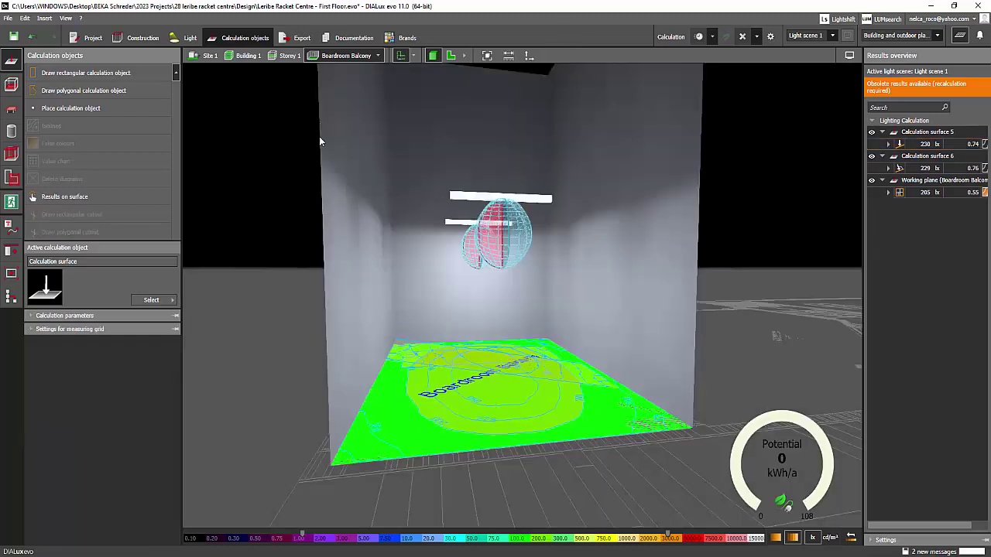
- Examine the tilted surface in the front, side and plan views, and check the positioning of both calculation surfaces
left_click(468, 55)
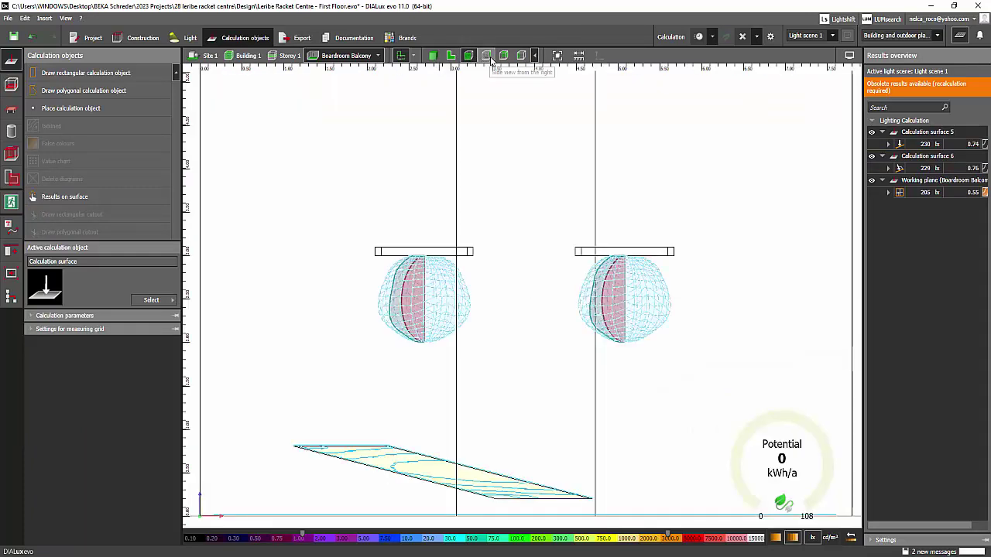
scroll(445, 202, "down", 1)
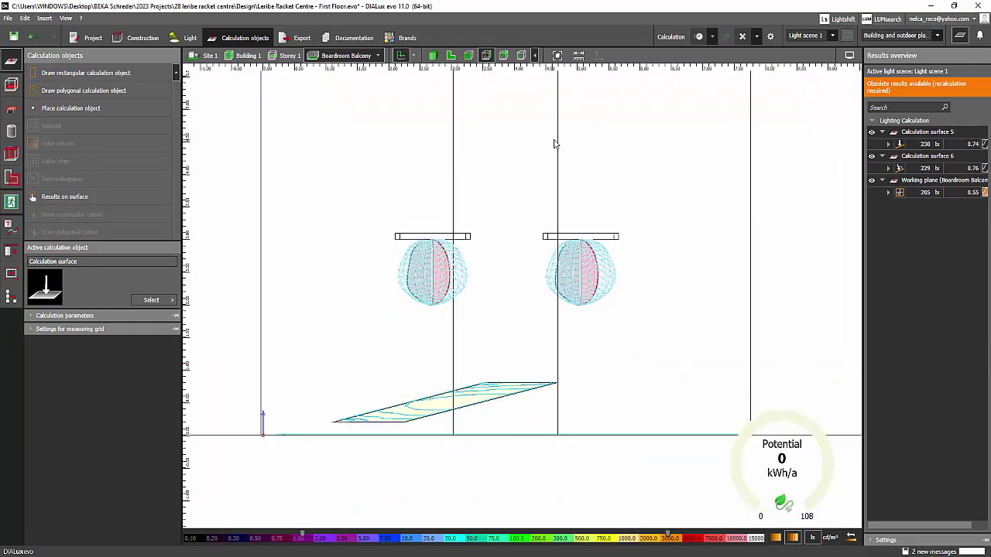
left_click(452, 56)
middle_click_drag(326, 185, 371, 196)
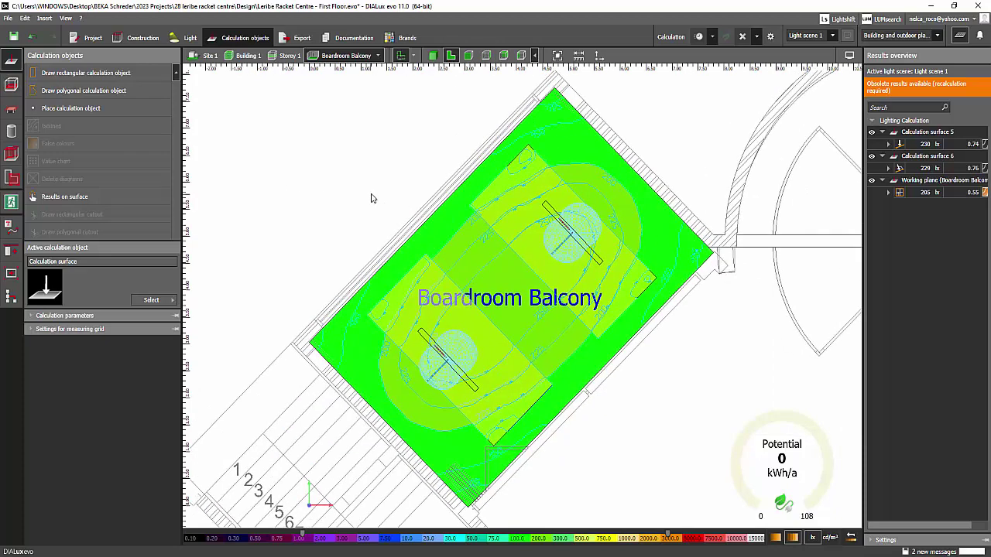
scroll(371, 198, "down", 2)
left_click(469, 55)
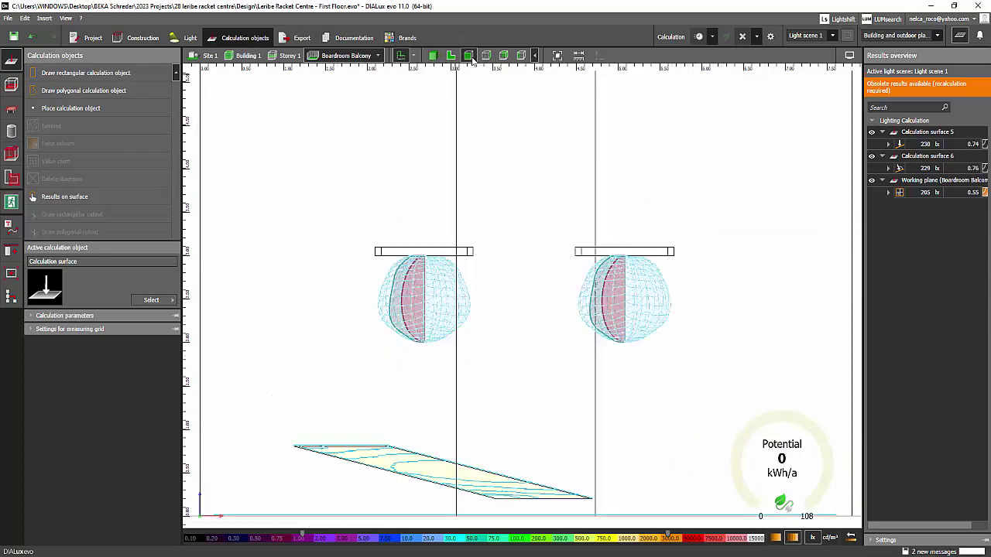
scroll(343, 171, "down", 1)
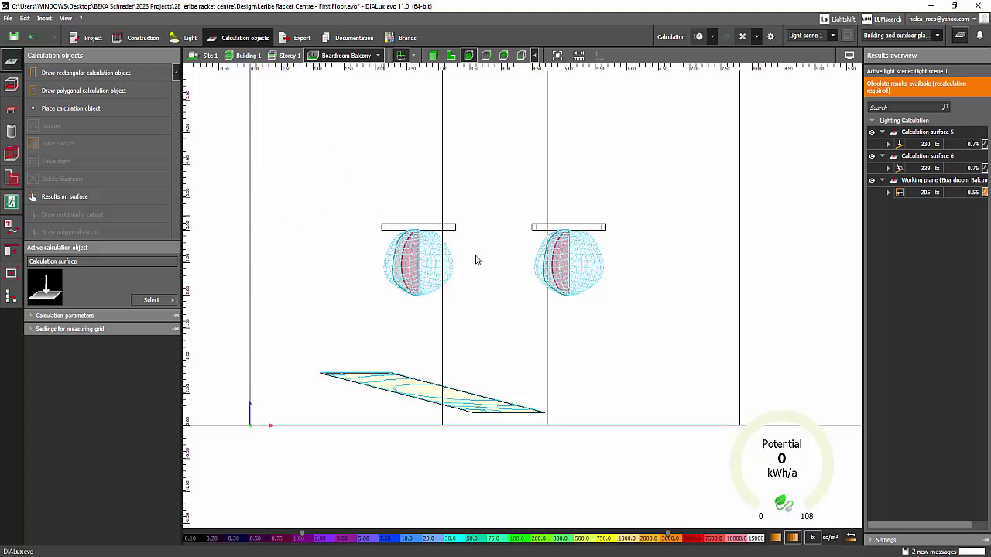
left_click(450, 56)
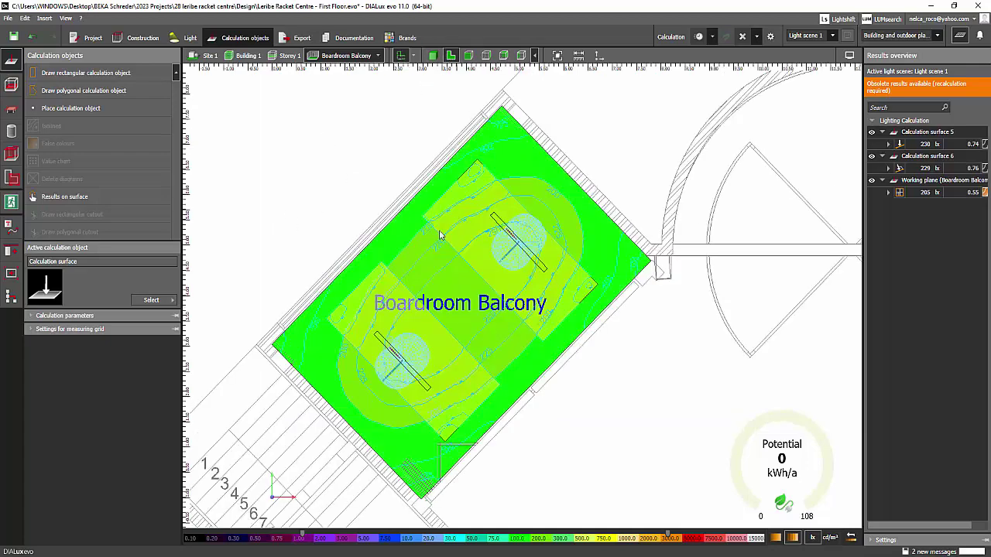
scroll(437, 236, "down", 2)
scroll(391, 285, "up", 3)
left_click(401, 269)
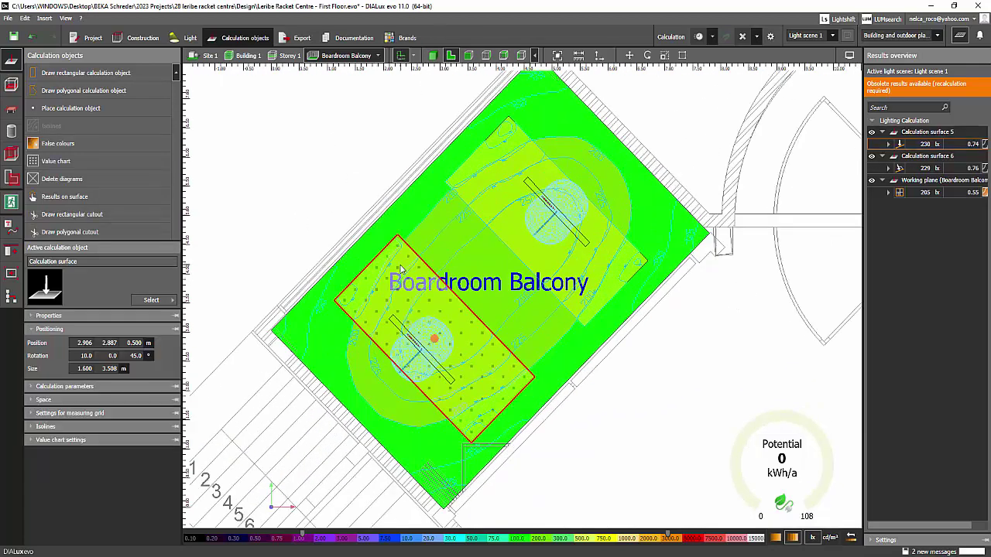
left_click(490, 198)
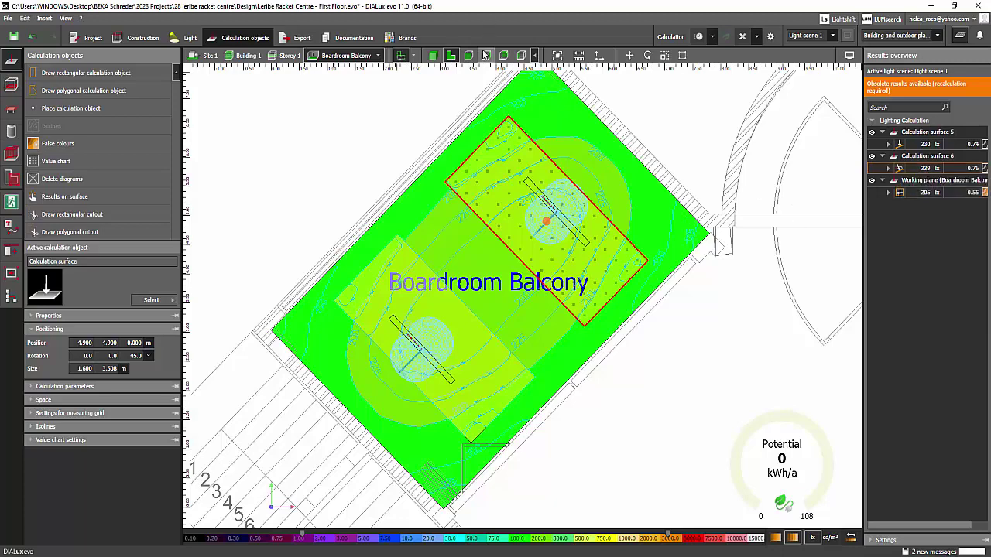
- Recalculate the lighting, then orbit the 3D view to compare the tilted surface with the flat perpendicular-illuminance surface and select the latter
left_click(699, 38)
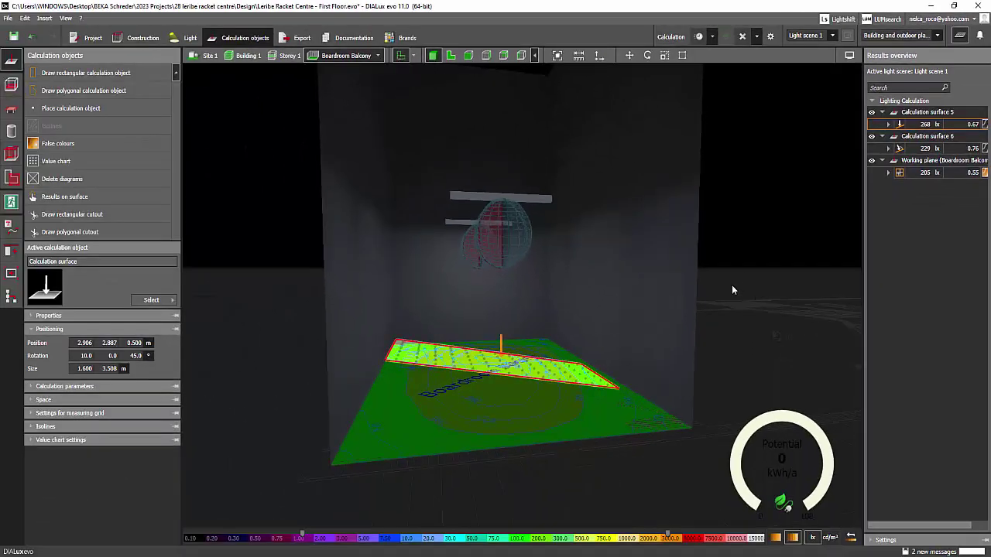
mouse_move(732, 285)
right_mouse_down()
mouse_move(705, 290)
mouse_move(720, 284)
right_mouse_up()
left_click_drag(720, 285, 411, 300)
left_click(919, 149)
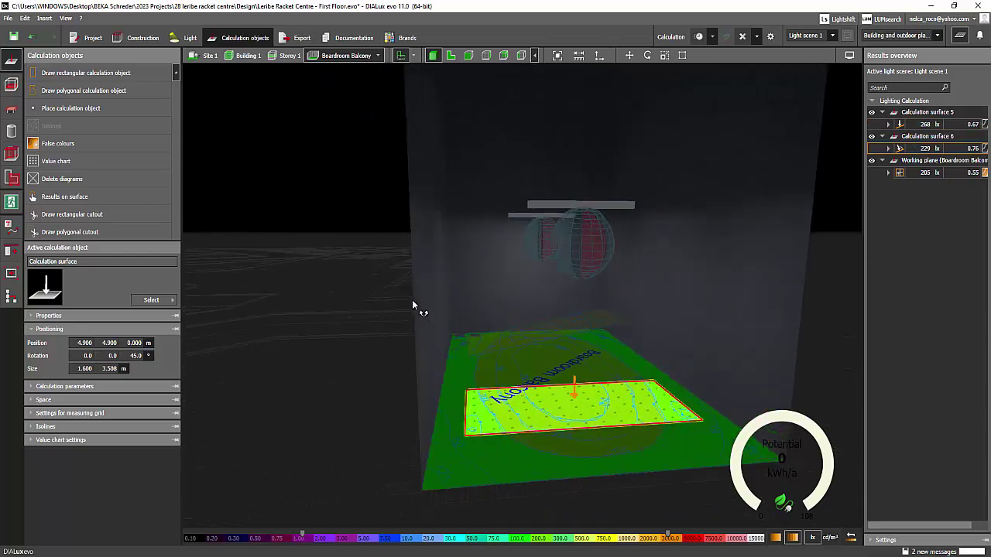
- Compare the perpendicular-illuminance result of the flat surface with the tilted surface from several angles around the Boardroom Balcony
scroll(732, 278, "up", 3)
left_click(591, 309)
left_click_drag(592, 310, 562, 289)
left_click_drag(488, 308, 457, 324)
left_click(921, 147)
scroll(533, 299, "down", 1)
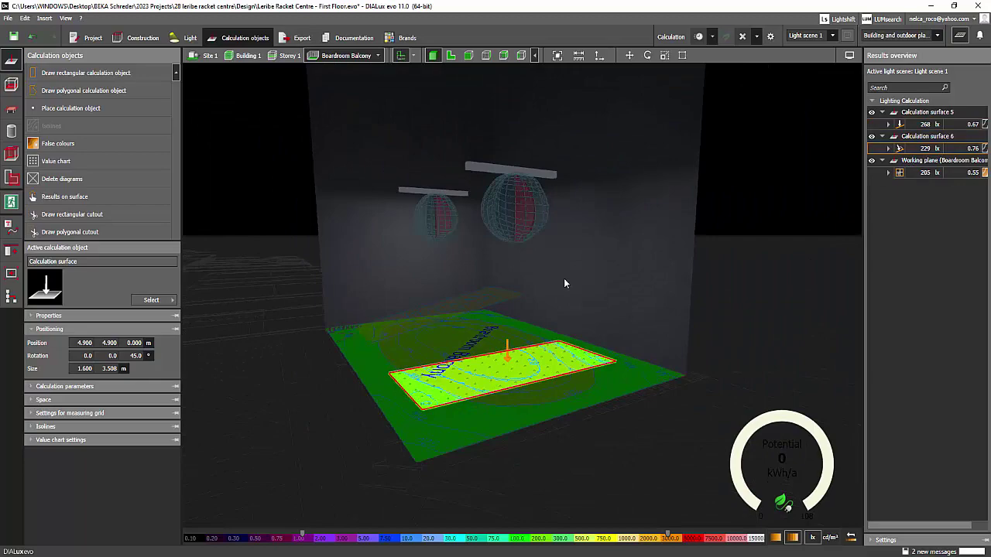
left_click(565, 281)
right_click_drag(564, 281, 530, 353)
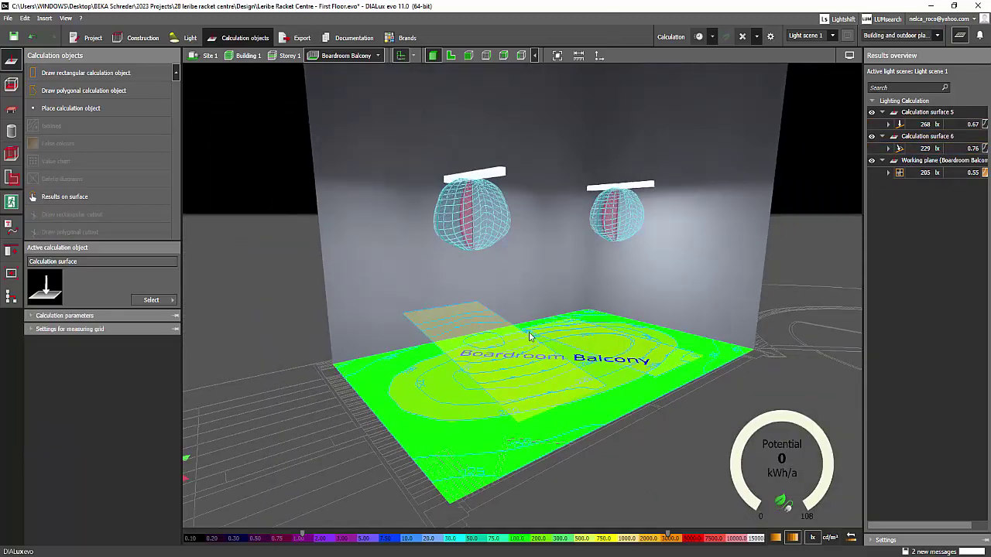
left_click_drag(530, 337, 356, 372)
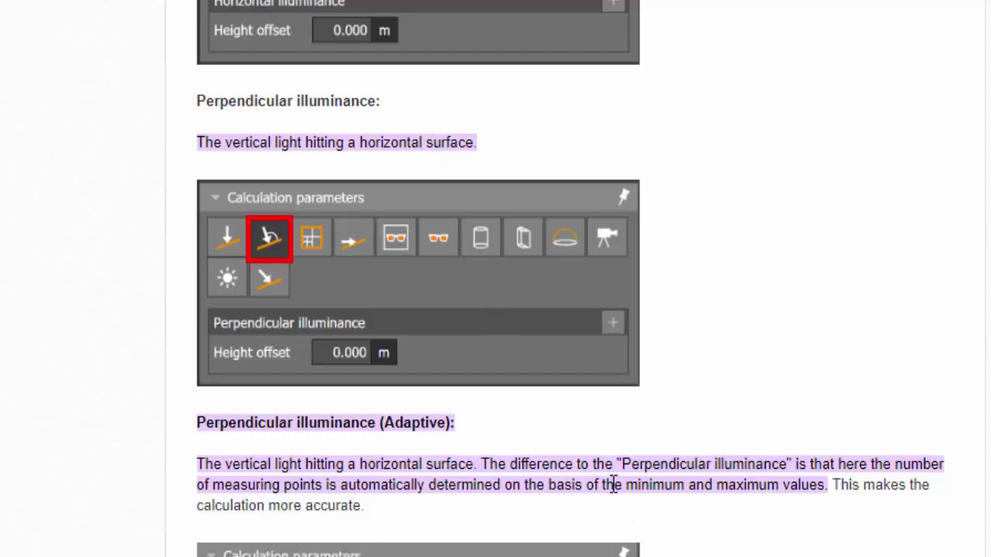
- Read the horizontal and perpendicular illuminance definitions in the DIALux knowledge base article "Parameters of a calculation object"
scroll(635, 464, "up", 6)
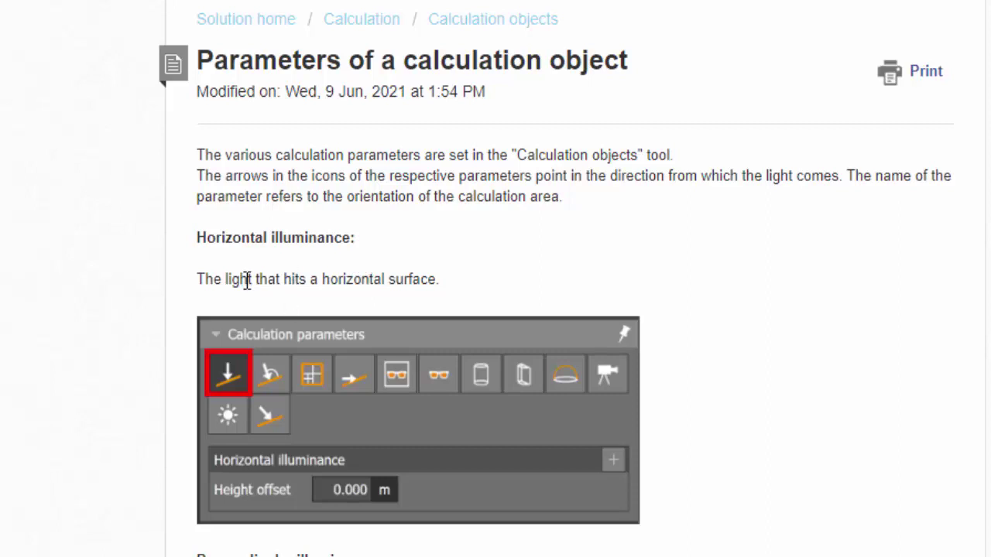
left_click_drag(229, 280, 364, 274)
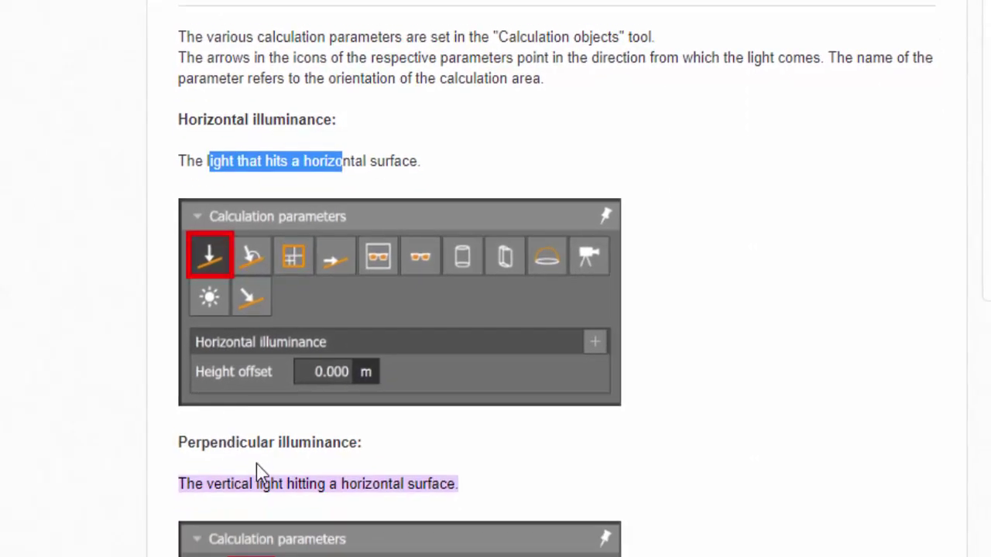
left_click_drag(227, 556, 364, 556)
left_click_drag(337, 390, 421, 397)
left_click(421, 393)
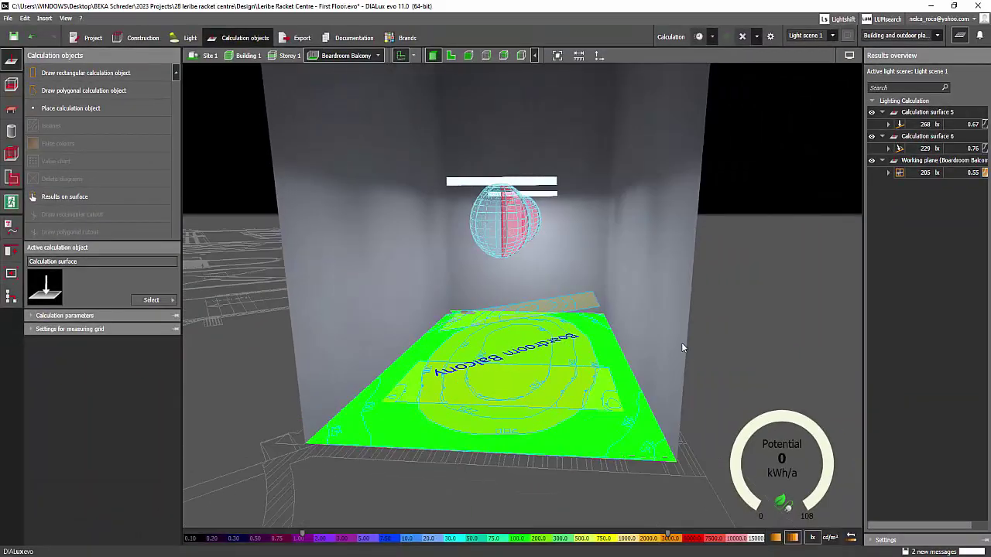
- Inspect the flat perpendicular-illuminance surface in DIALux evo against the tilted one, selecting it and clearing the selection
scroll(555, 281, "up", 1)
right_click_drag(555, 281, 517, 329)
right_click_drag(499, 379, 422, 299)
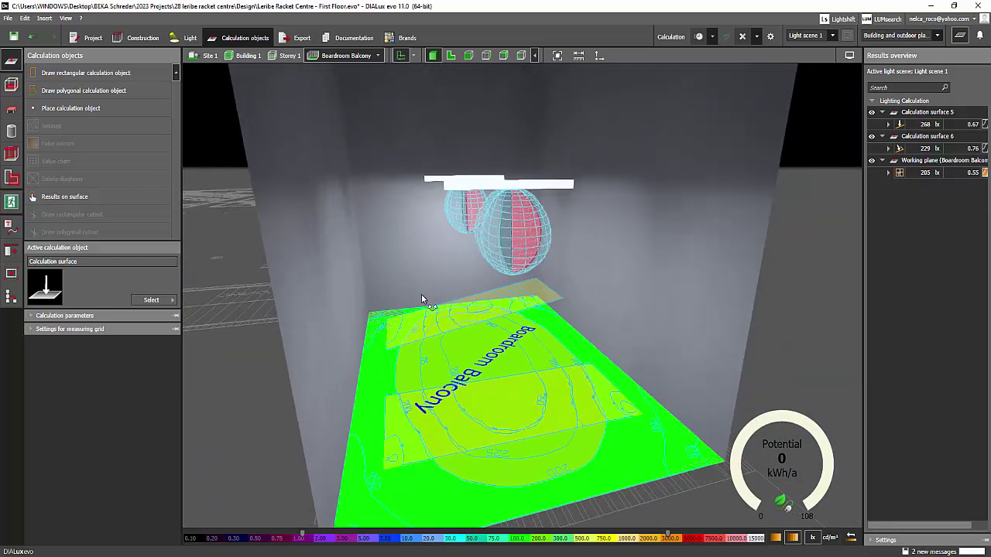
left_click(538, 302)
left_click(581, 379)
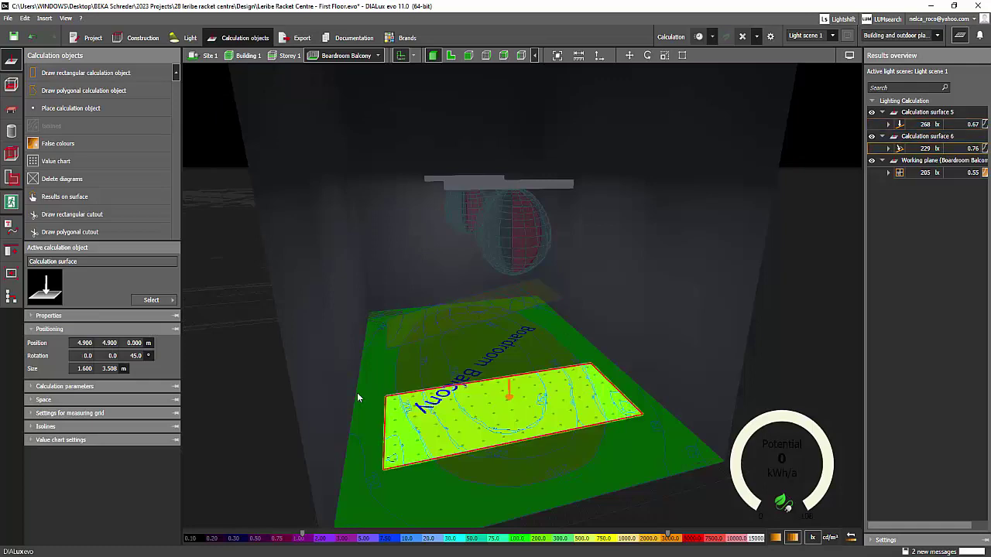
left_click(274, 367)
right_click_drag(275, 366, 306, 380)
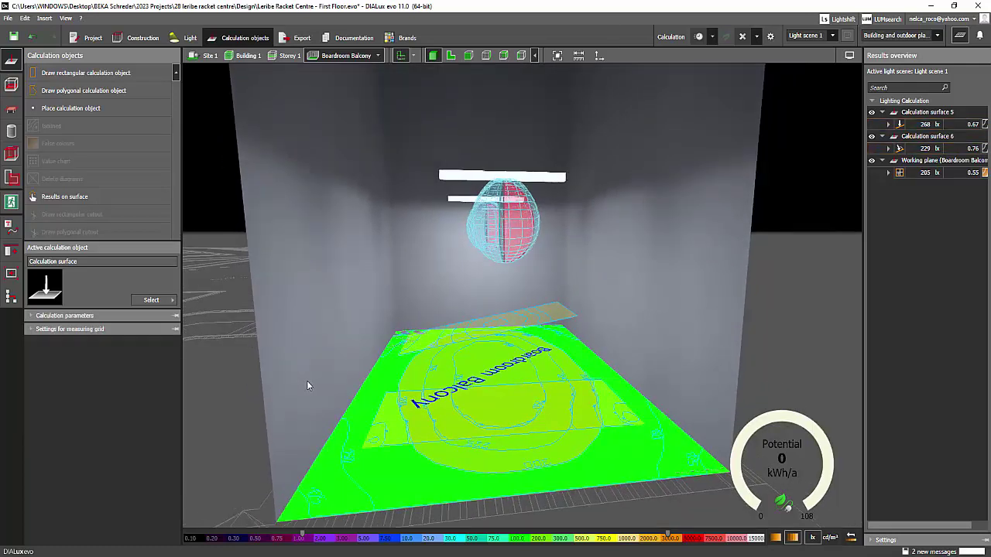
- Switch to Chrome to view the calculation parameters article and the viewer's YouTube question about perpendicular illuminance, and return to DIALux evo
mouse_move(414, 556)
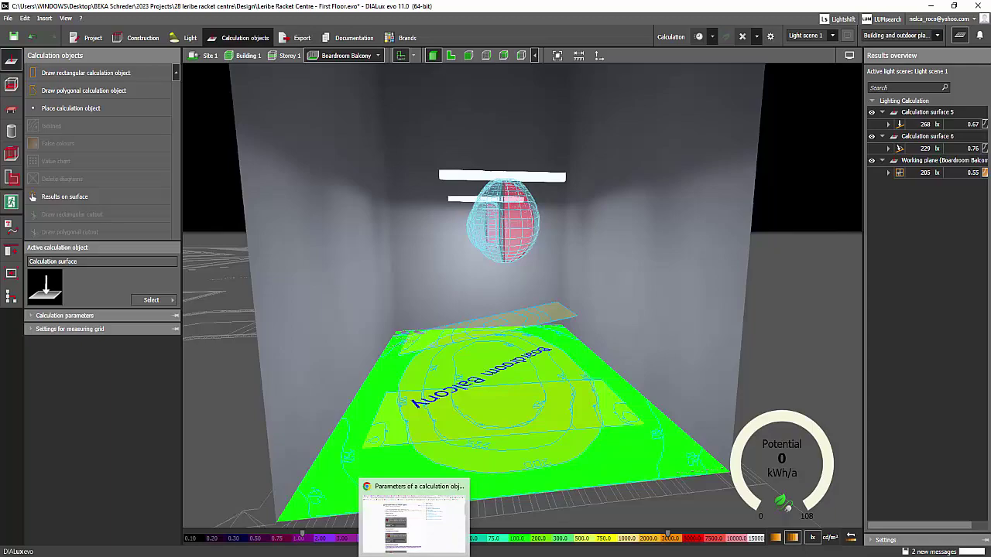
left_click(413, 515)
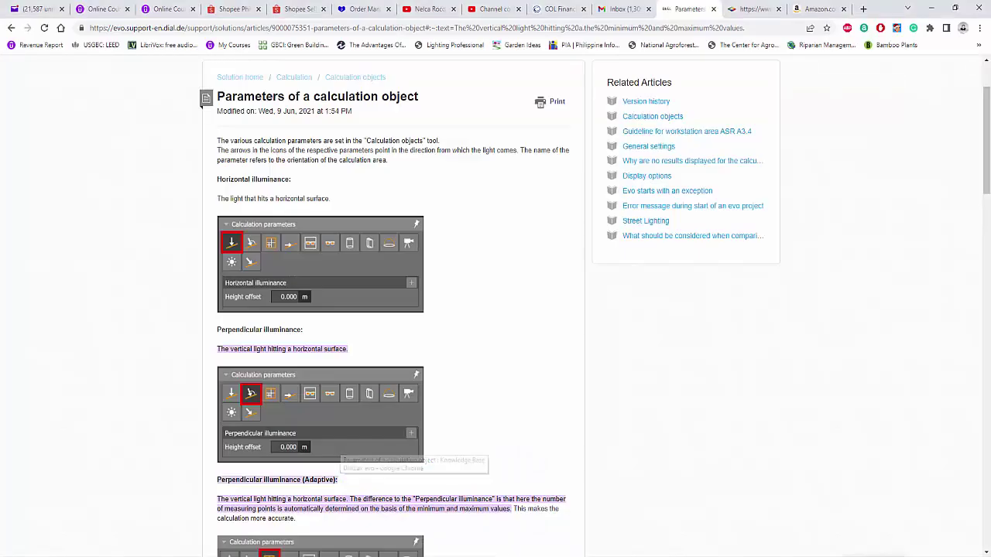
left_click(445, 9)
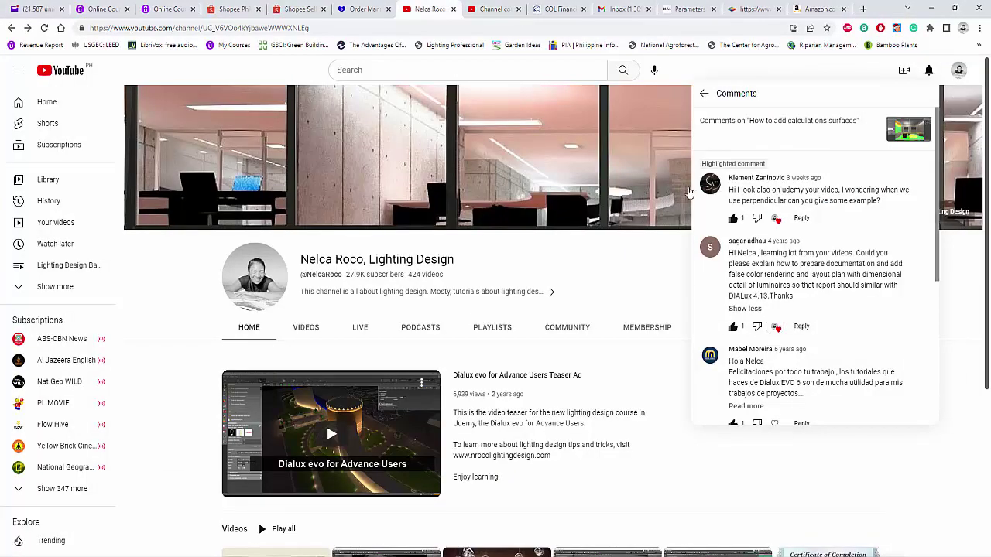
key("alt+Tab")
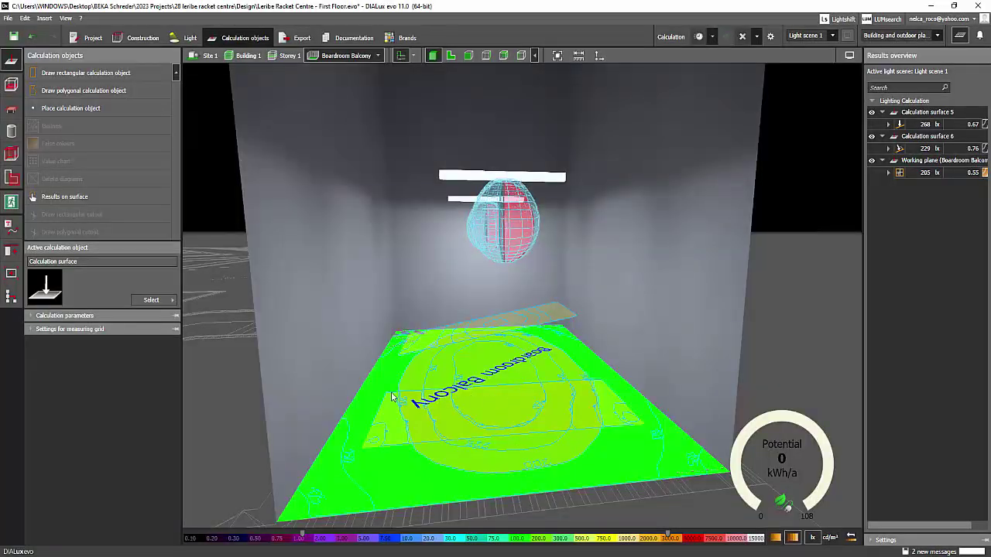
- Review the perpendicular-illuminance result of Calculation surface 6, clear its selection and examine both surfaces from the opposite side of the balcony
mouse_move(391, 396)
right_mouse_down()
mouse_move(650, 403)
mouse_move(390, 412)
right_mouse_up()
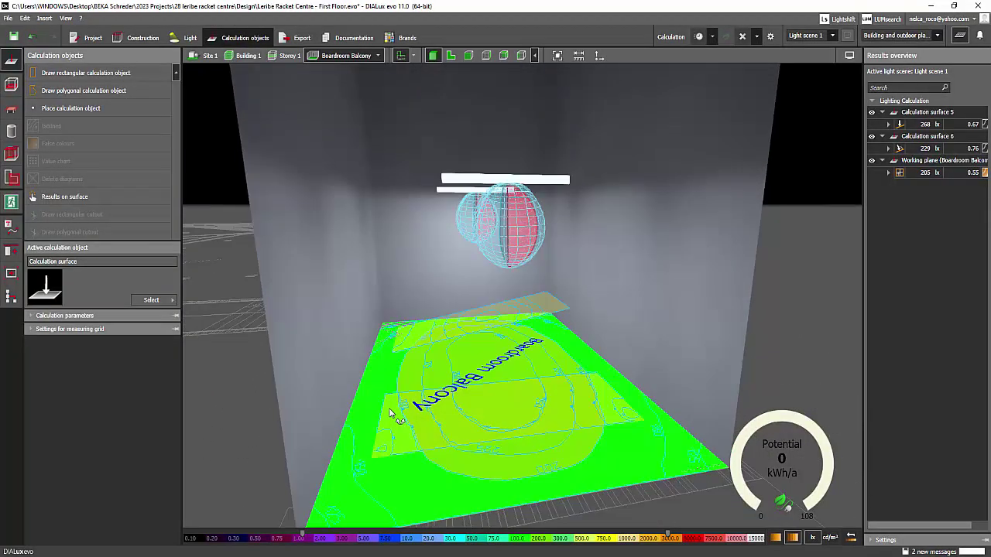
middle_click_drag(391, 414, 428, 433)
left_click(927, 148)
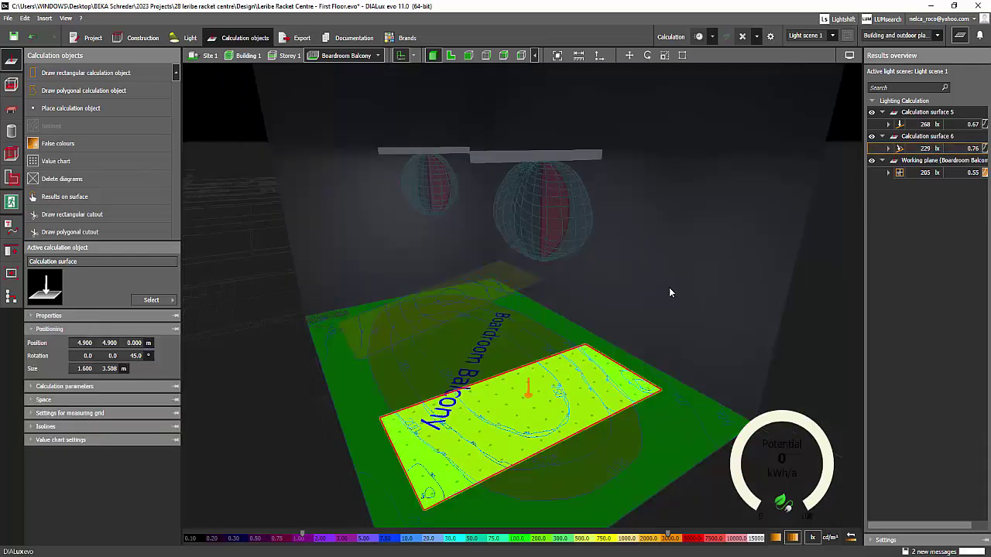
left_click(444, 319)
left_click(443, 420)
left_click(412, 404)
right_click_drag(275, 400, 376, 352)
left_click(271, 351)
mouse_move(376, 353)
middle_mouse_down()
mouse_move(345, 345)
mouse_move(360, 358)
mouse_move(311, 355)
mouse_move(209, 323)
mouse_move(311, 324)
mouse_move(322, 348)
mouse_move(400, 368)
mouse_move(376, 364)
middle_mouse_up()
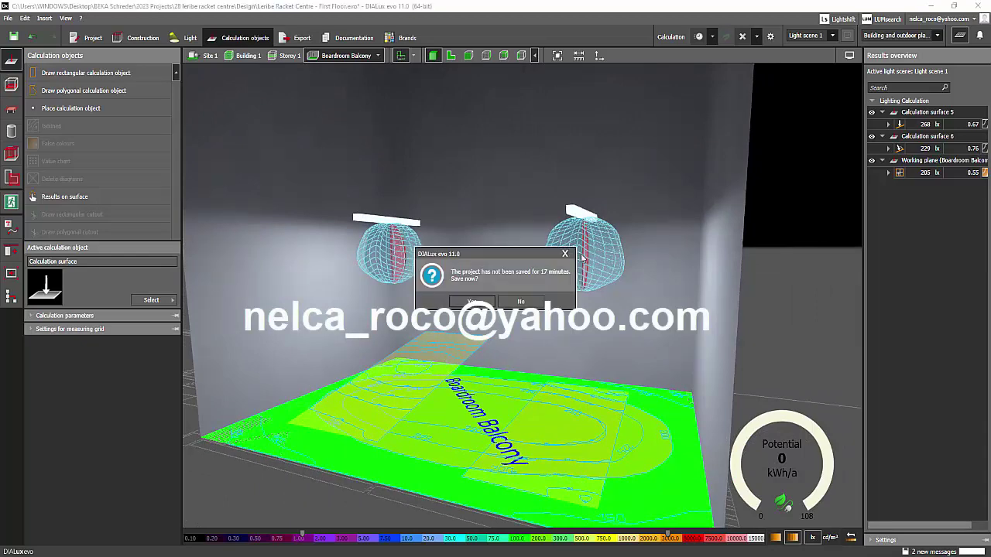
- Close the save reminder without saving and view the two balcony calculation surfaces from a lower angle
left_click(566, 255)
mouse_move(410, 430)
middle_mouse_down()
mouse_move(394, 426)
mouse_move(397, 406)
mouse_move(408, 427)
middle_mouse_up()
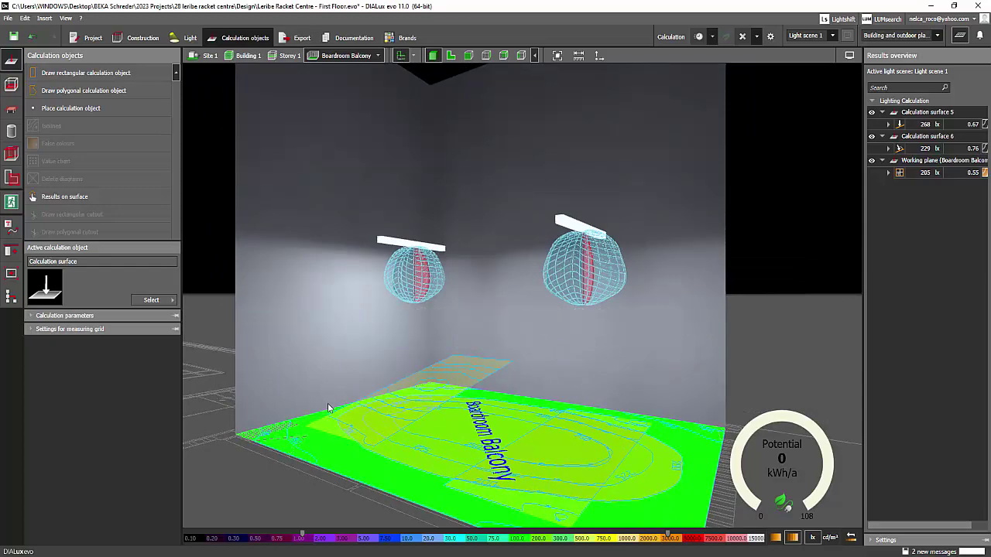
mouse_move(336, 419)
middle_mouse_down()
mouse_move(323, 436)
mouse_move(303, 427)
mouse_move(339, 418)
middle_mouse_up()
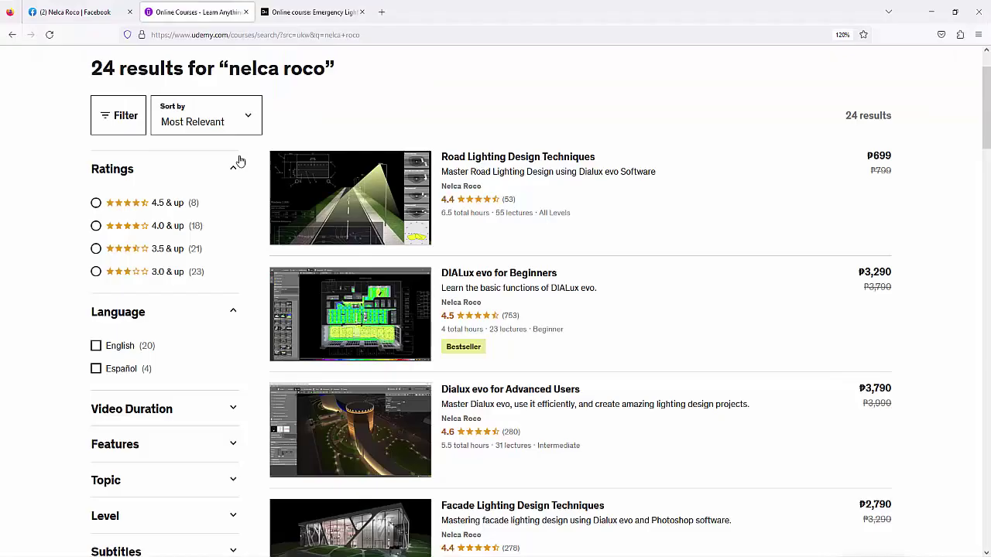
- Browse the author's lighting design courses on Udemy and books on Amazon, and return to the YouTube channel page
scroll(665, 316, "up", 1)
scroll(785, 287, "down", 2)
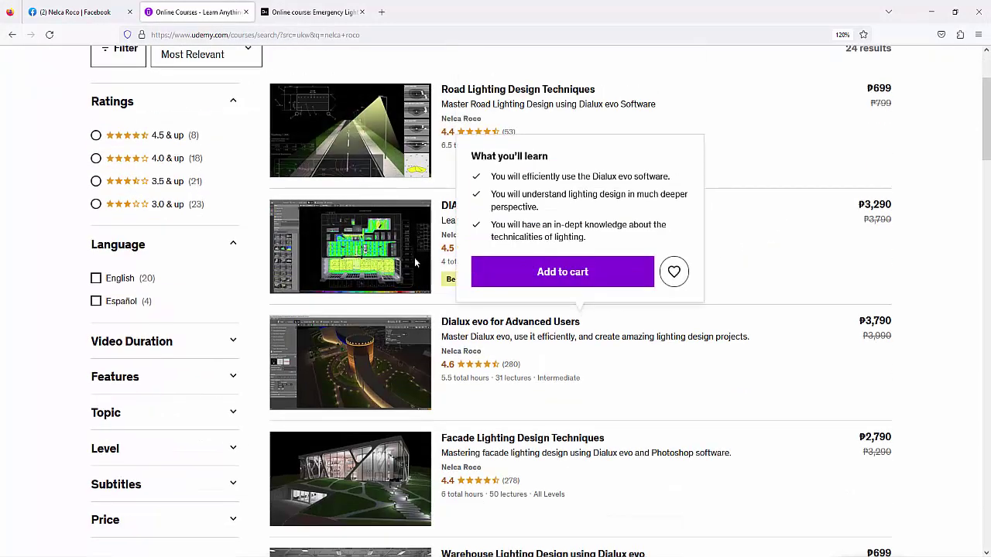
scroll(393, 338, "down", 3)
scroll(382, 349, "down", 1)
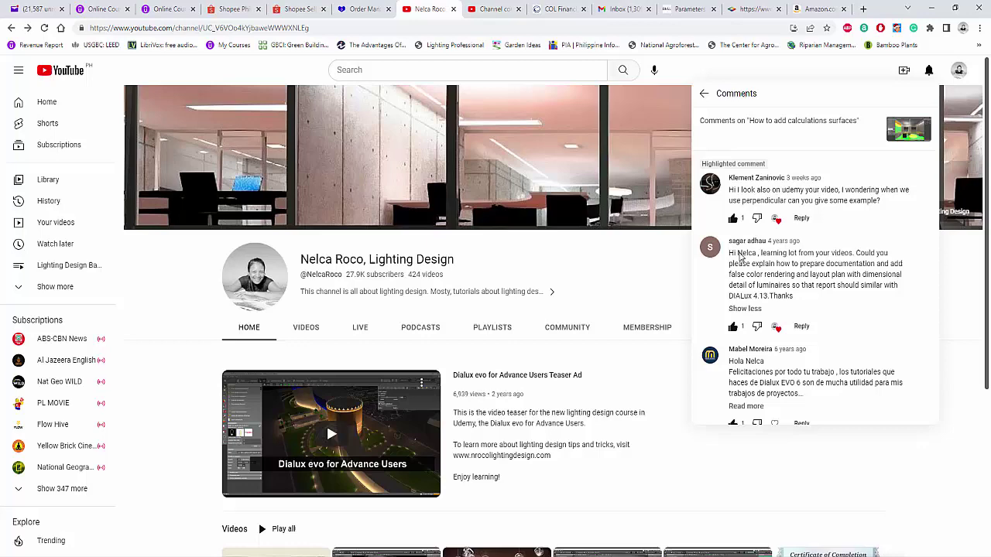
left_click(818, 9)
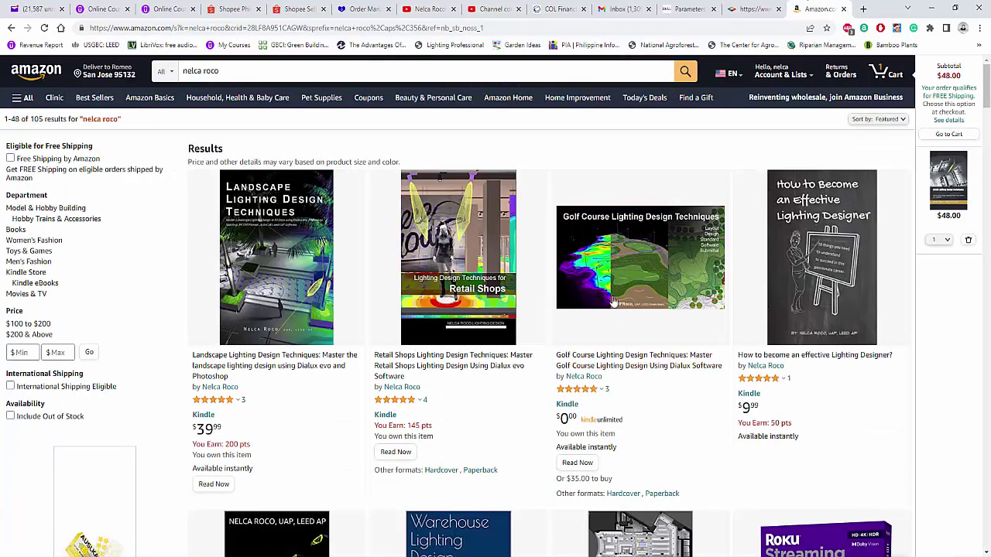
left_click(428, 8)
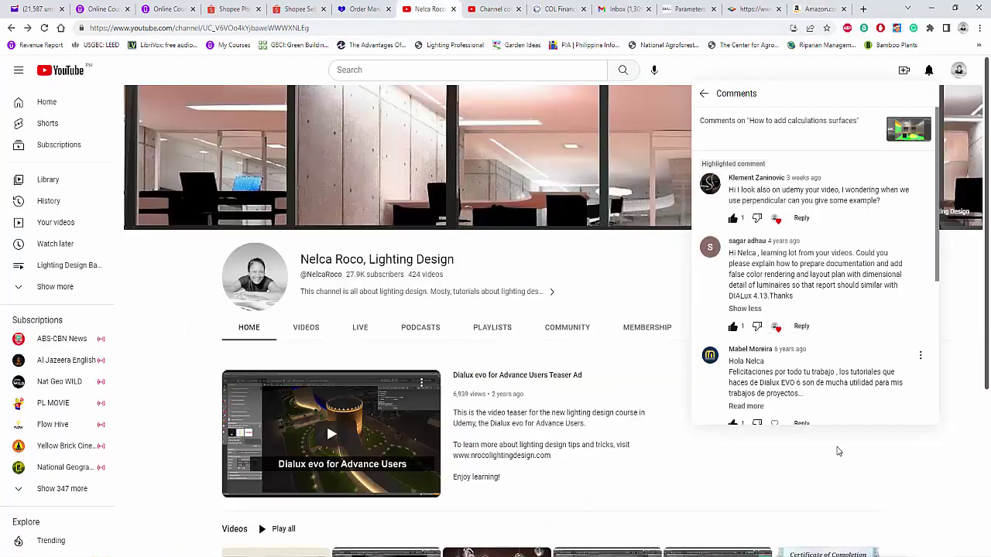
- Return to DIALux evo and examine the whole Storey 1 model in the 3D view
left_click(890, 487)
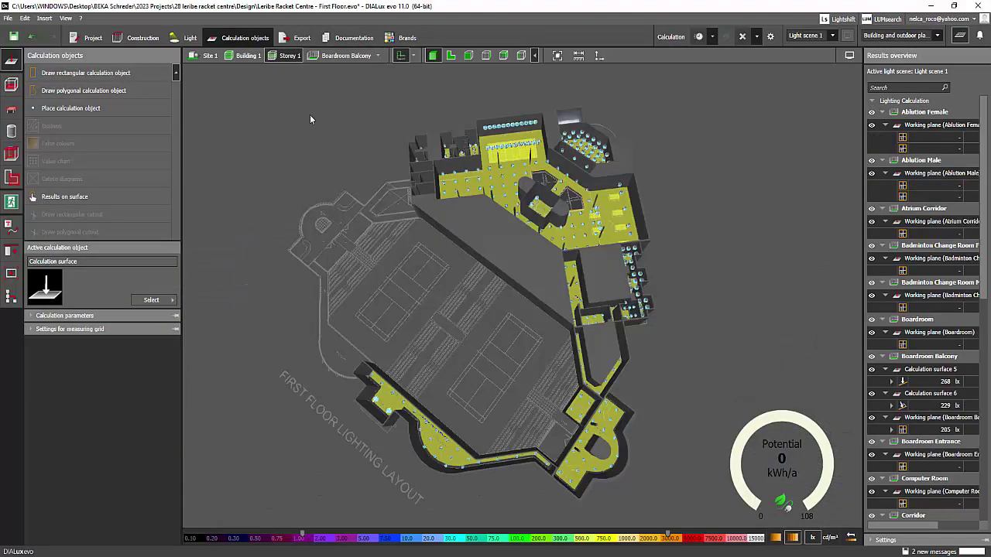
right_click_drag(310, 117, 373, 164)
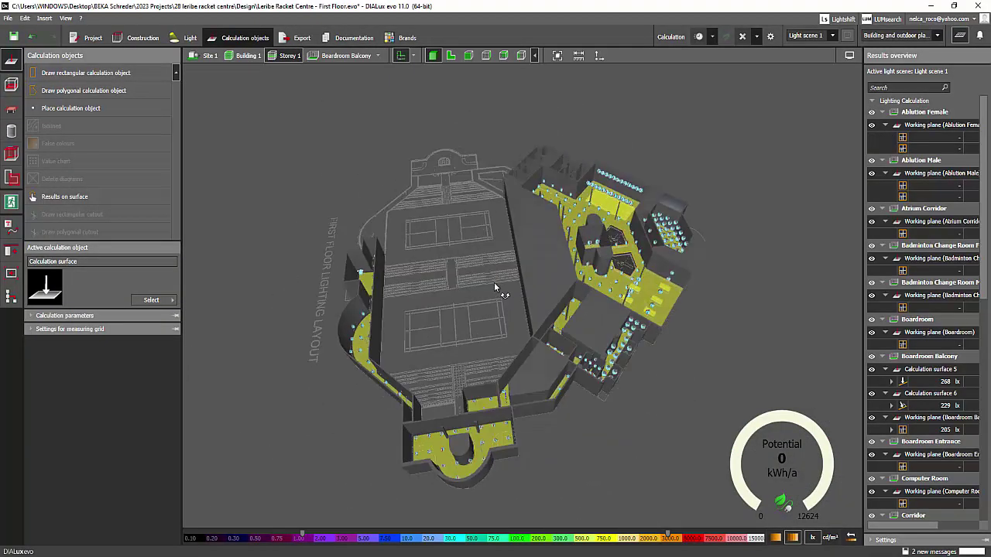